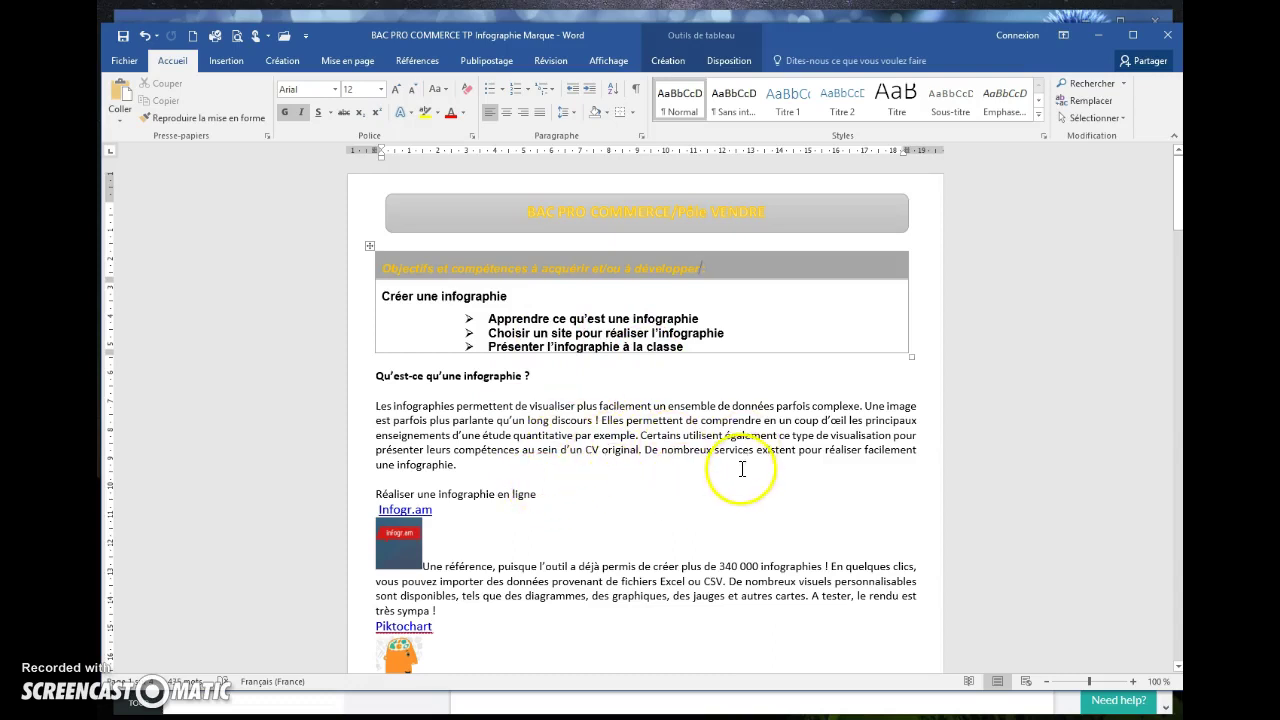
# Look over the assignment document's objectives, infographic definition and list of online tools, and switch to the web browser
pyautogui.scroll(-5, 577, 350)
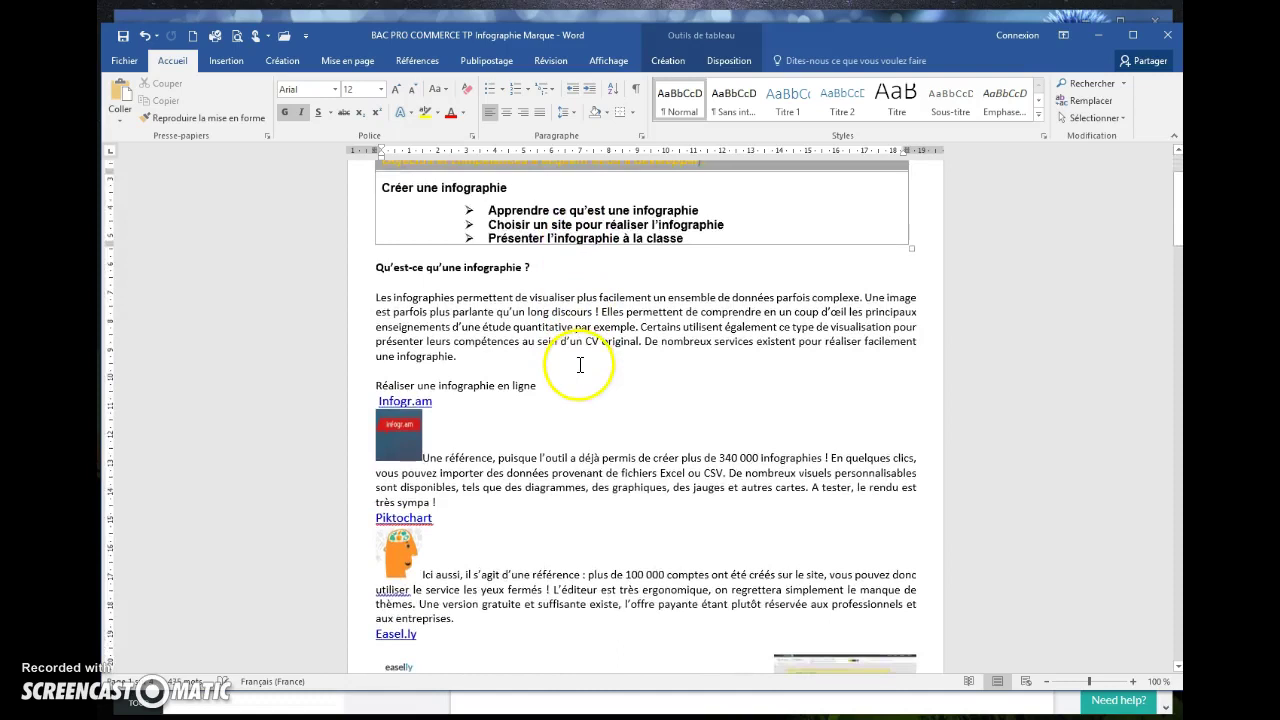
pyautogui.scroll(4, 571, 371)
pyautogui.scroll(1, 583, 370)
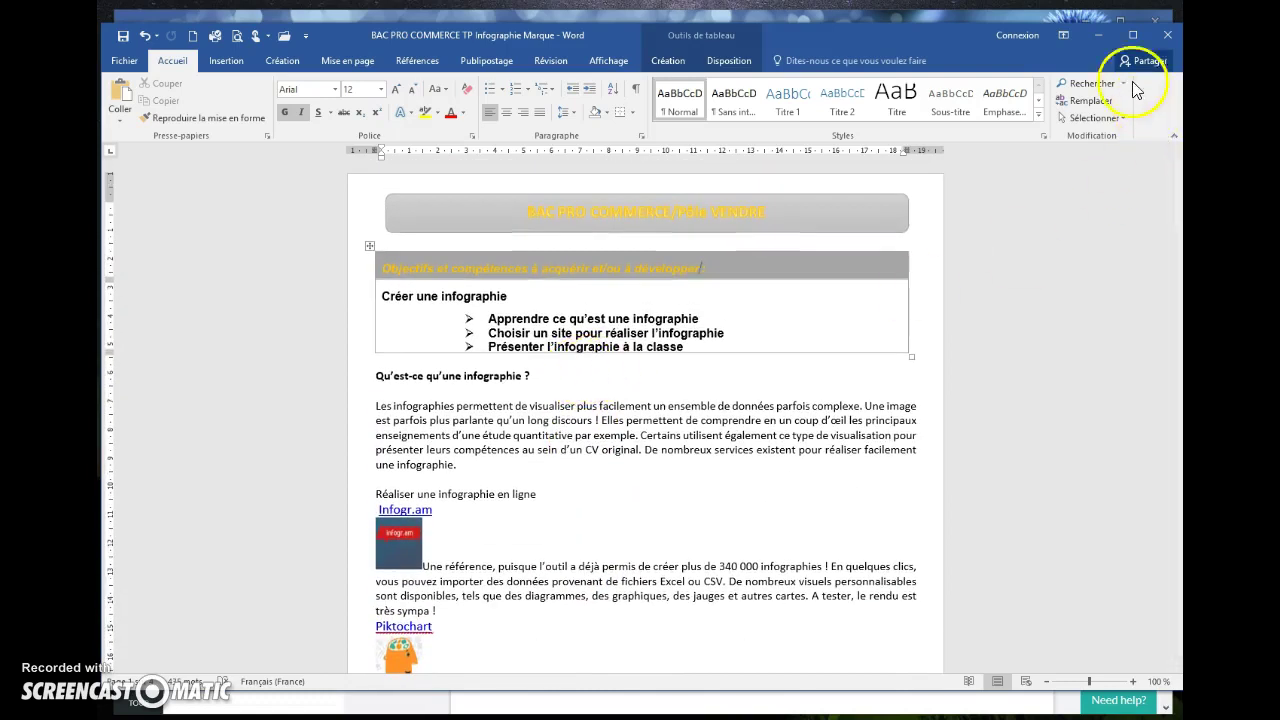
pyautogui.click(1102, 36)
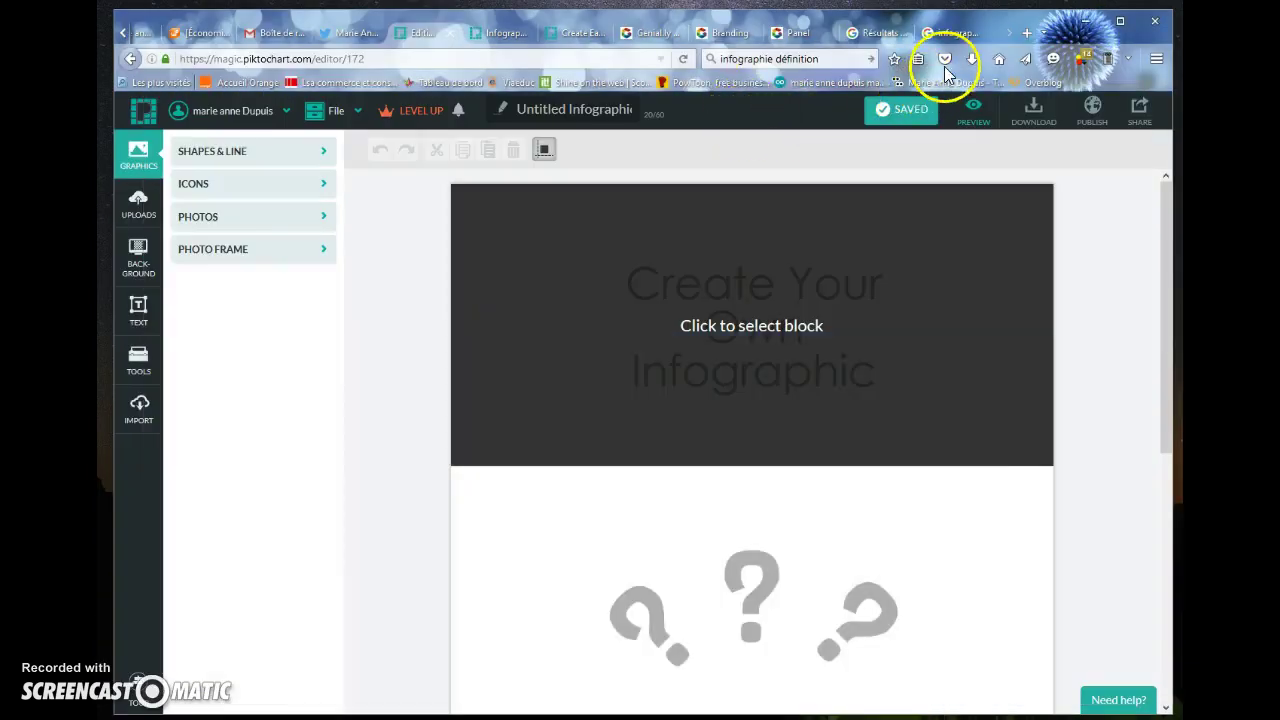
# Browse the Google image results for "infographie" and open the social-network comparison infographic from journaldugeek.com
pyautogui.click(963, 36)
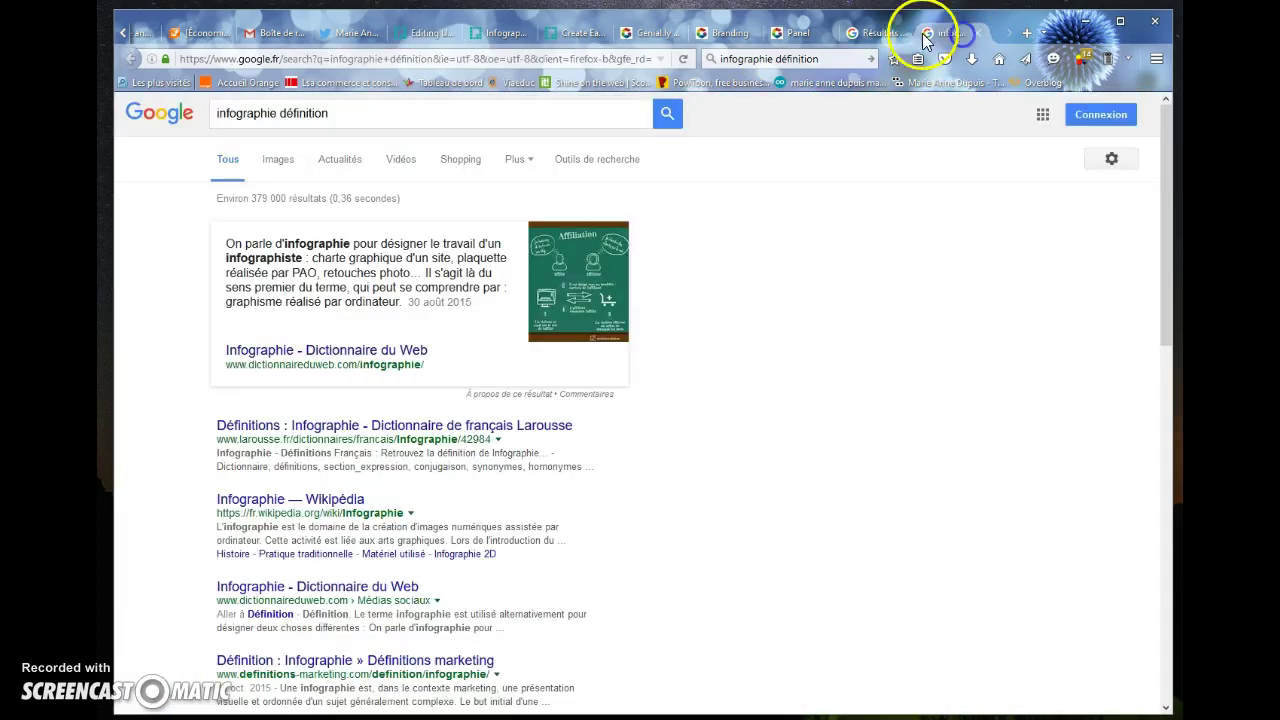
pyautogui.click(896, 38)
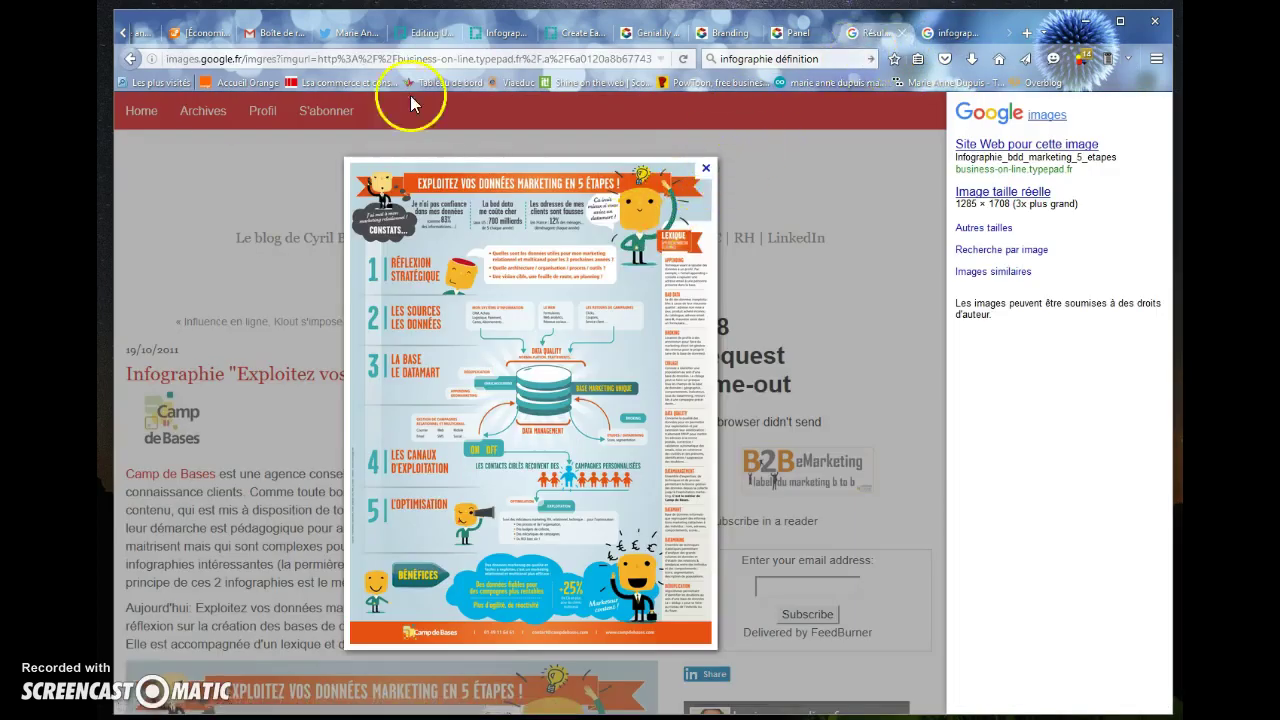
pyautogui.click(125, 59)
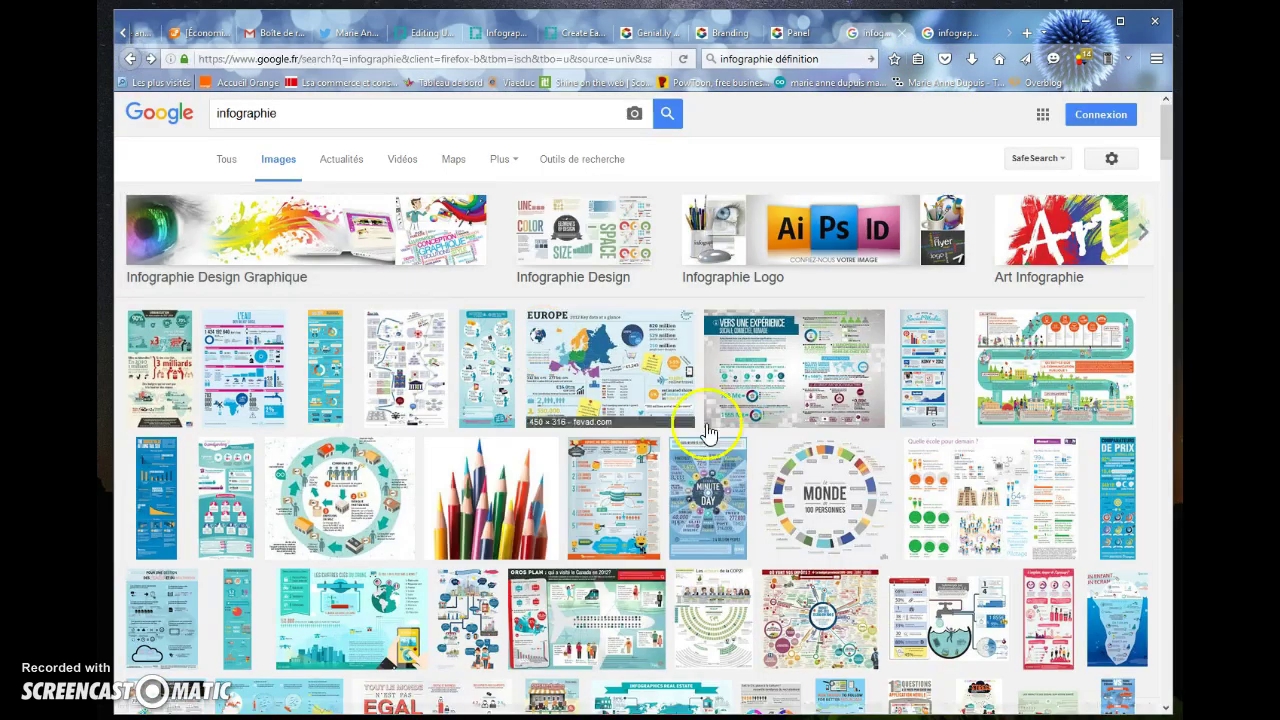
pyautogui.scroll(-3, 800, 410)
pyautogui.scroll(-5, 800, 423)
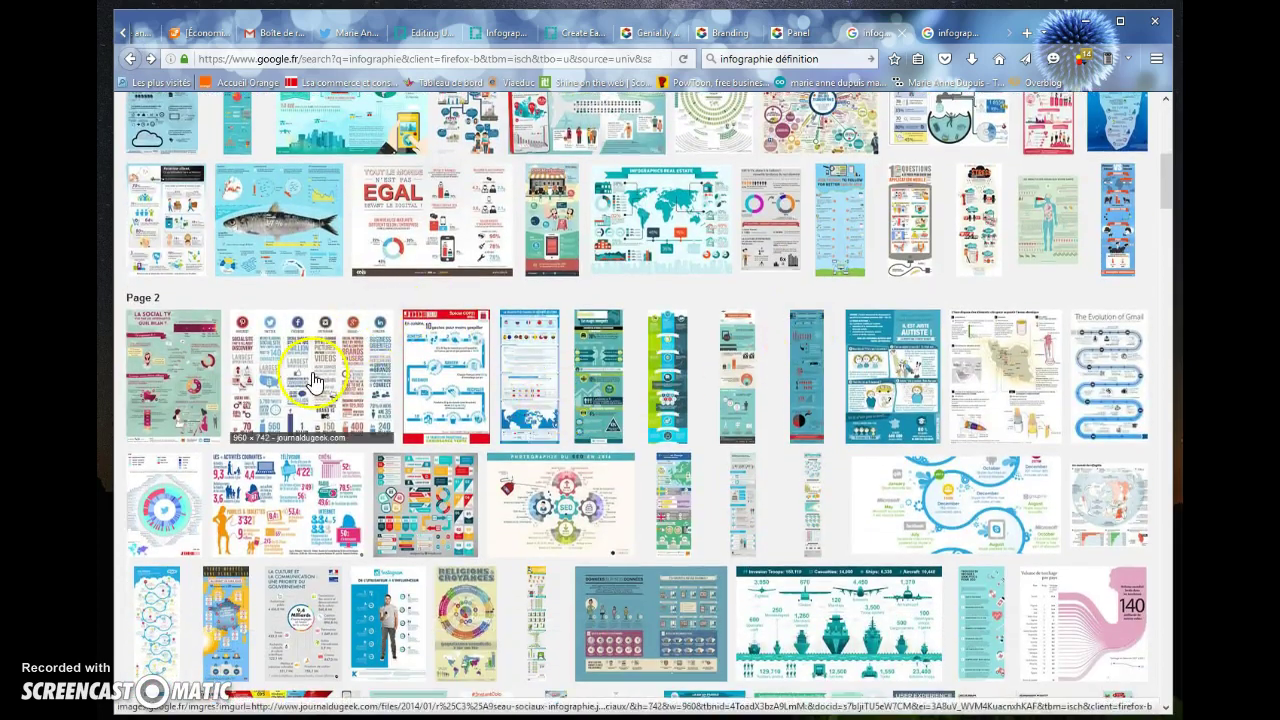
pyautogui.click(753, 382)
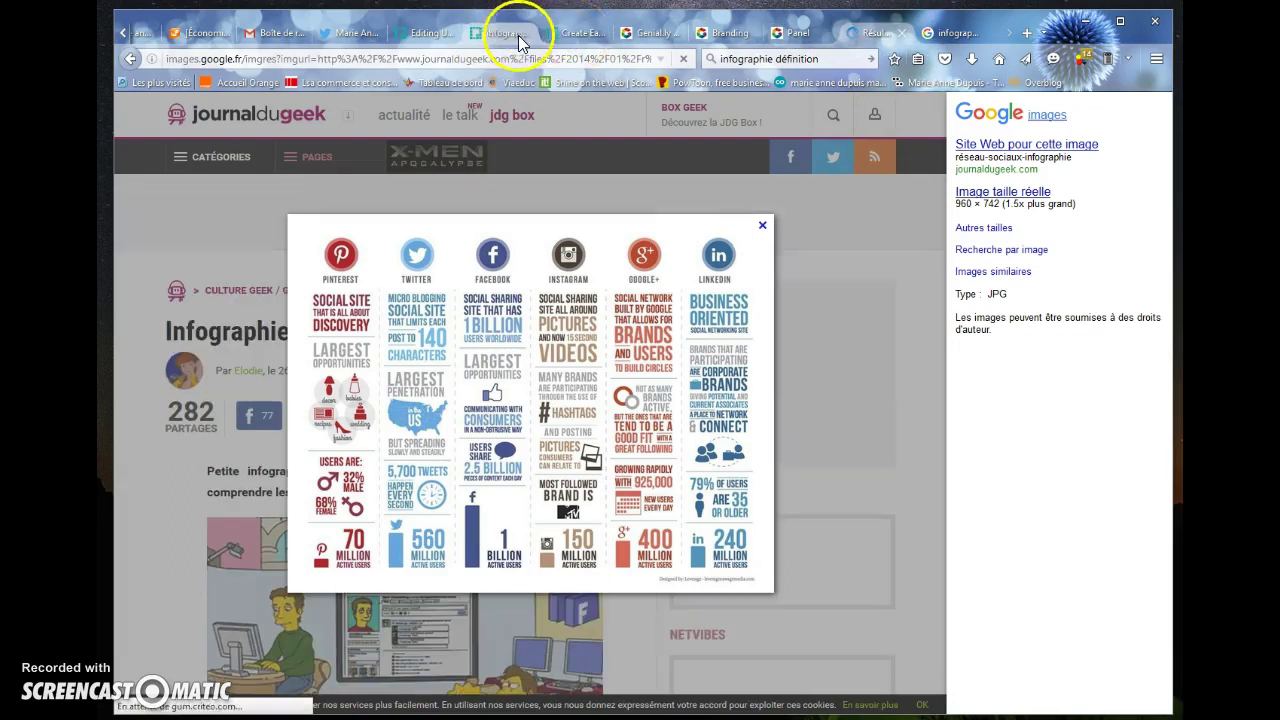
# View the Piktochart home page and go to the account's saved Piktocharts
pyautogui.click(558, 33)
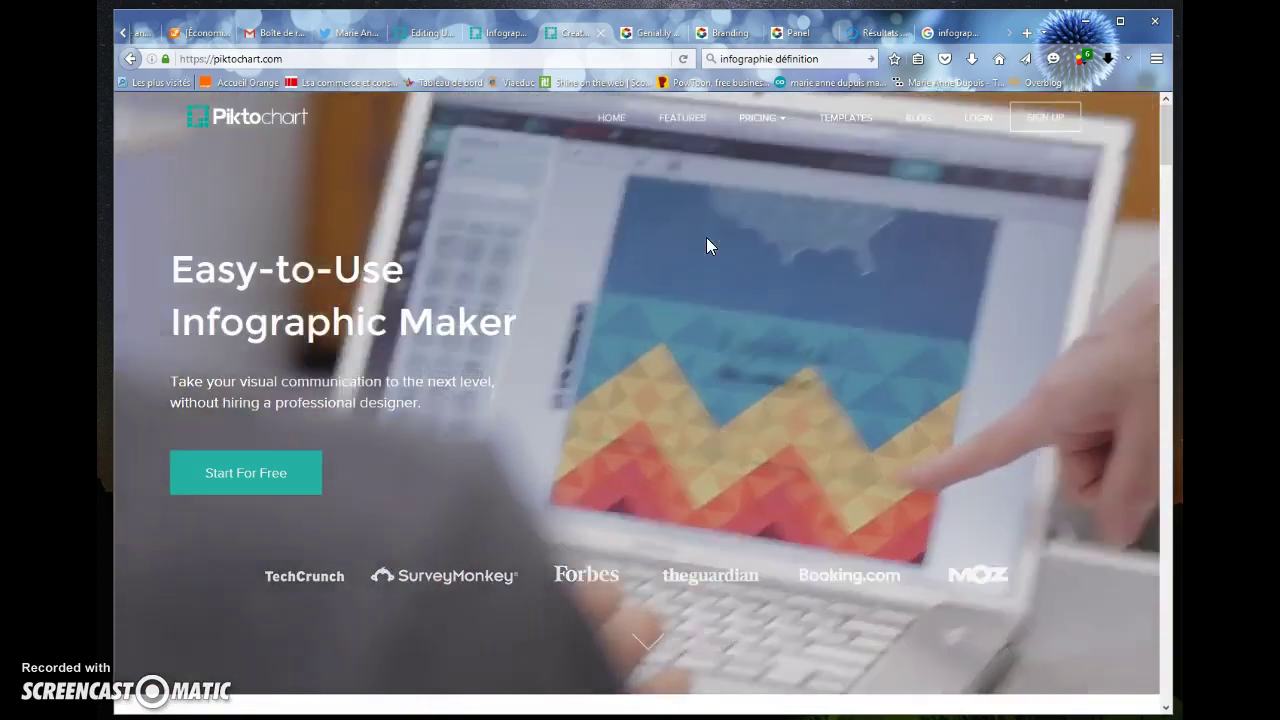
pyautogui.click(725, 235)
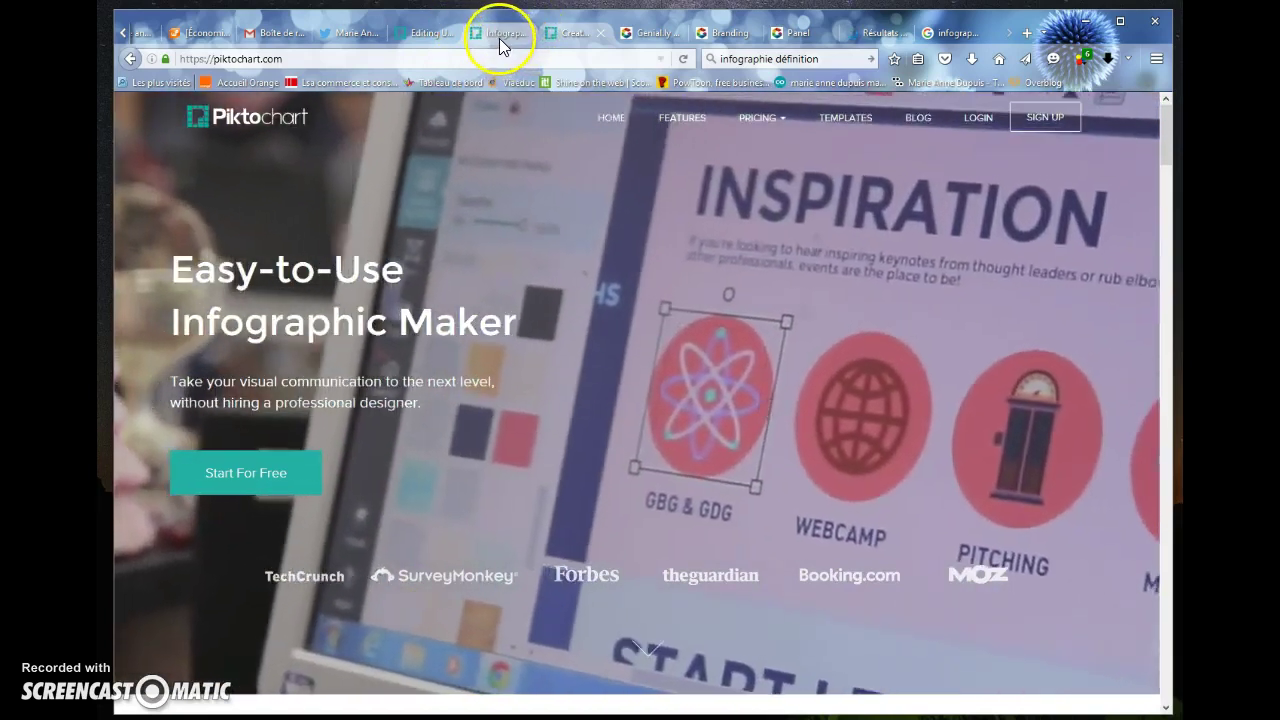
pyautogui.click(499, 38)
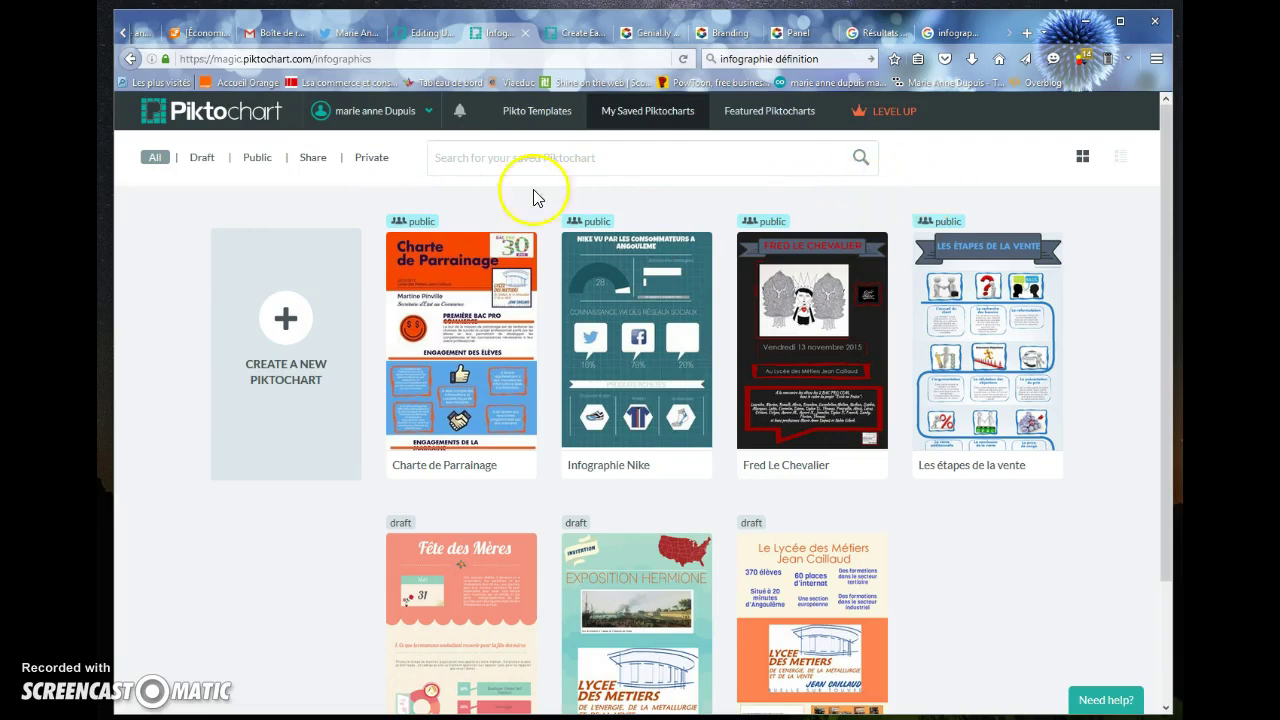
# Preview the saved infographic "Les étapes de la vente" through to its end and close the preview
pyautogui.moveTo(1030, 302)
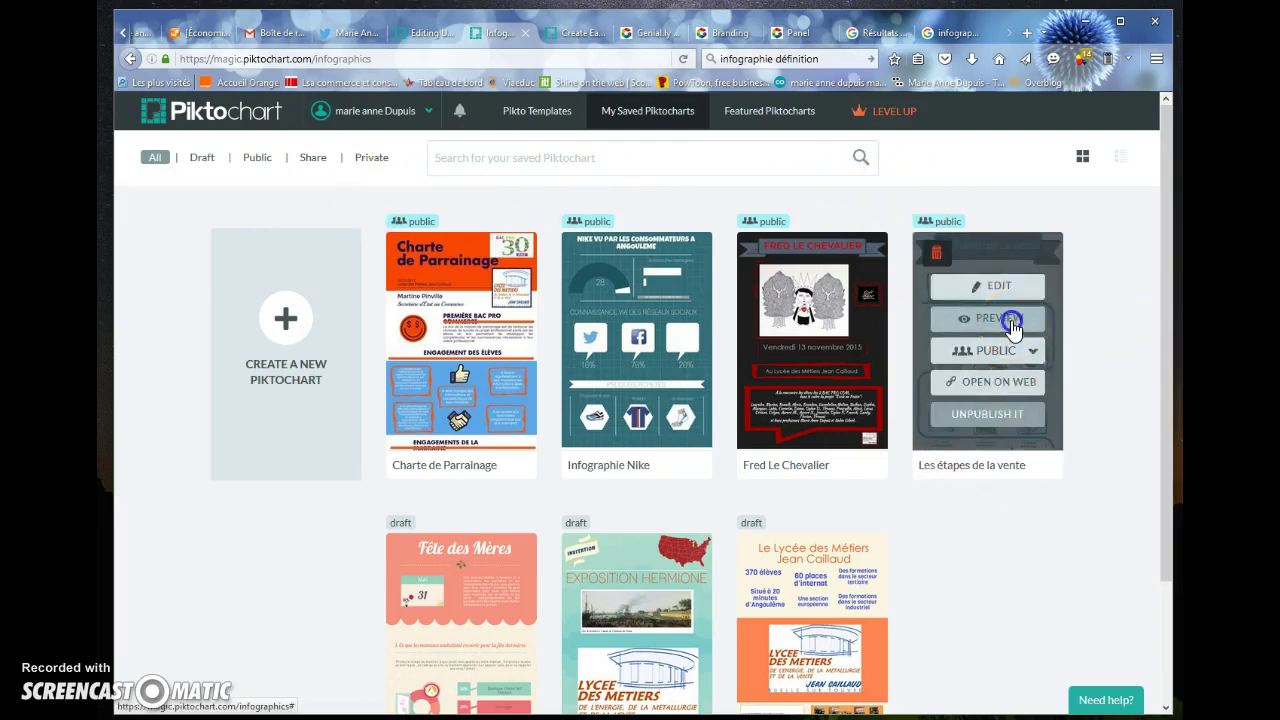
pyautogui.click(1012, 320)
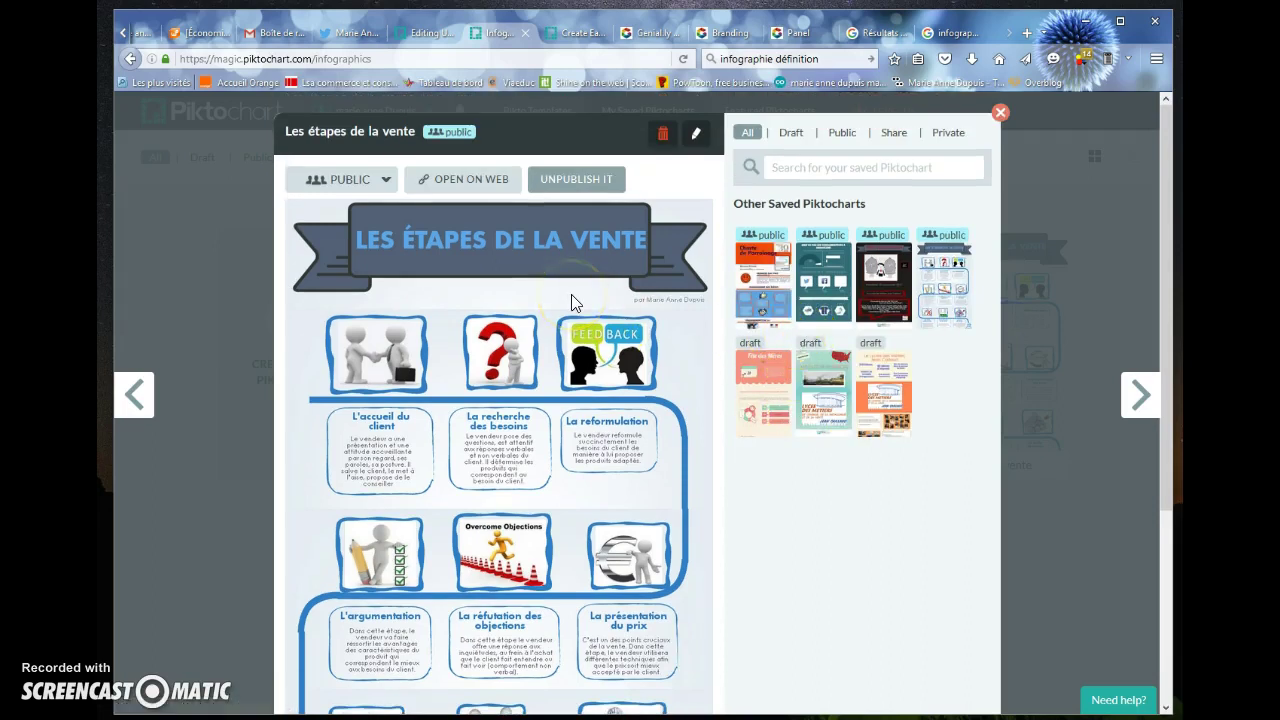
pyautogui.scroll(-2, 575, 303)
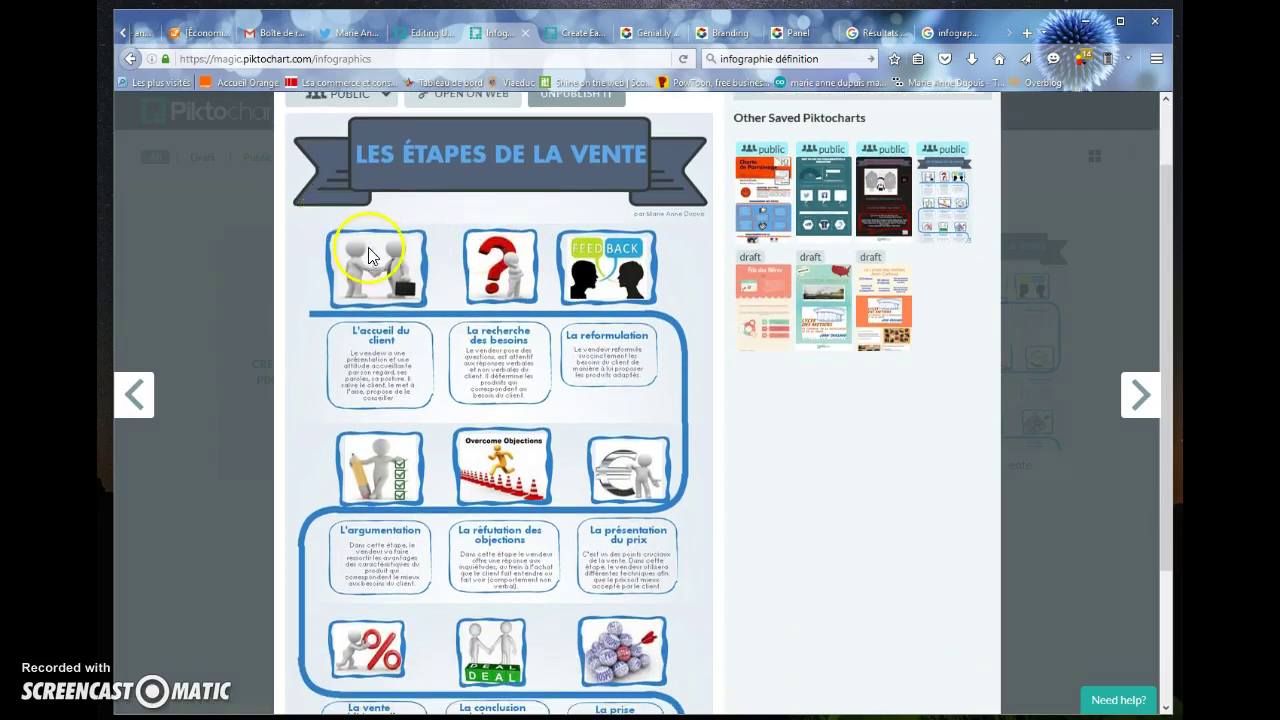
pyautogui.scroll(-4, 560, 554)
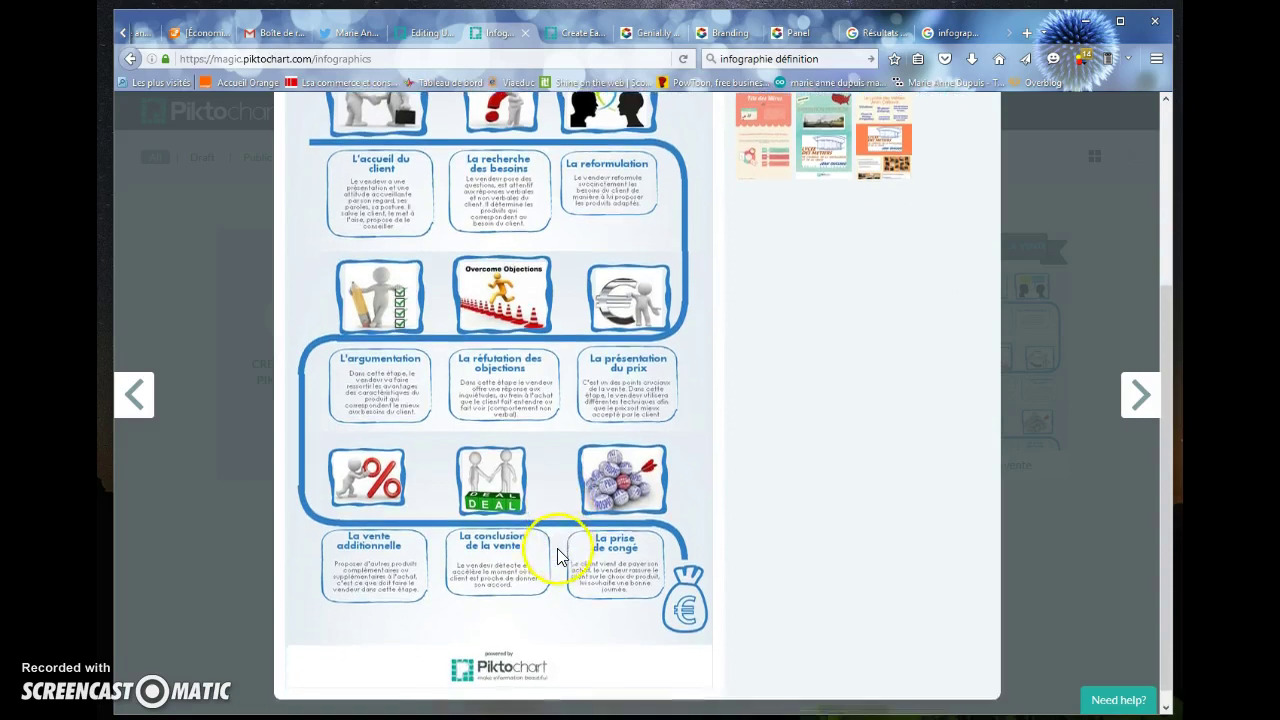
pyautogui.scroll(6, 557, 553)
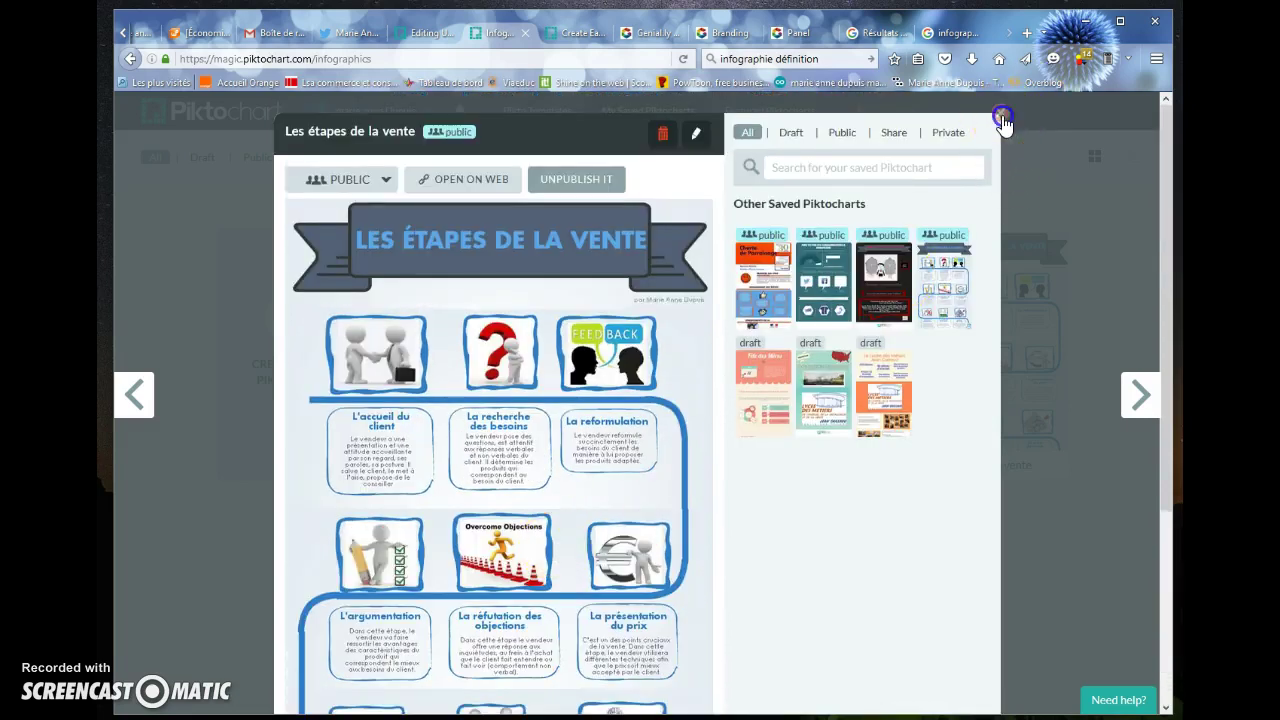
pyautogui.click(1003, 113)
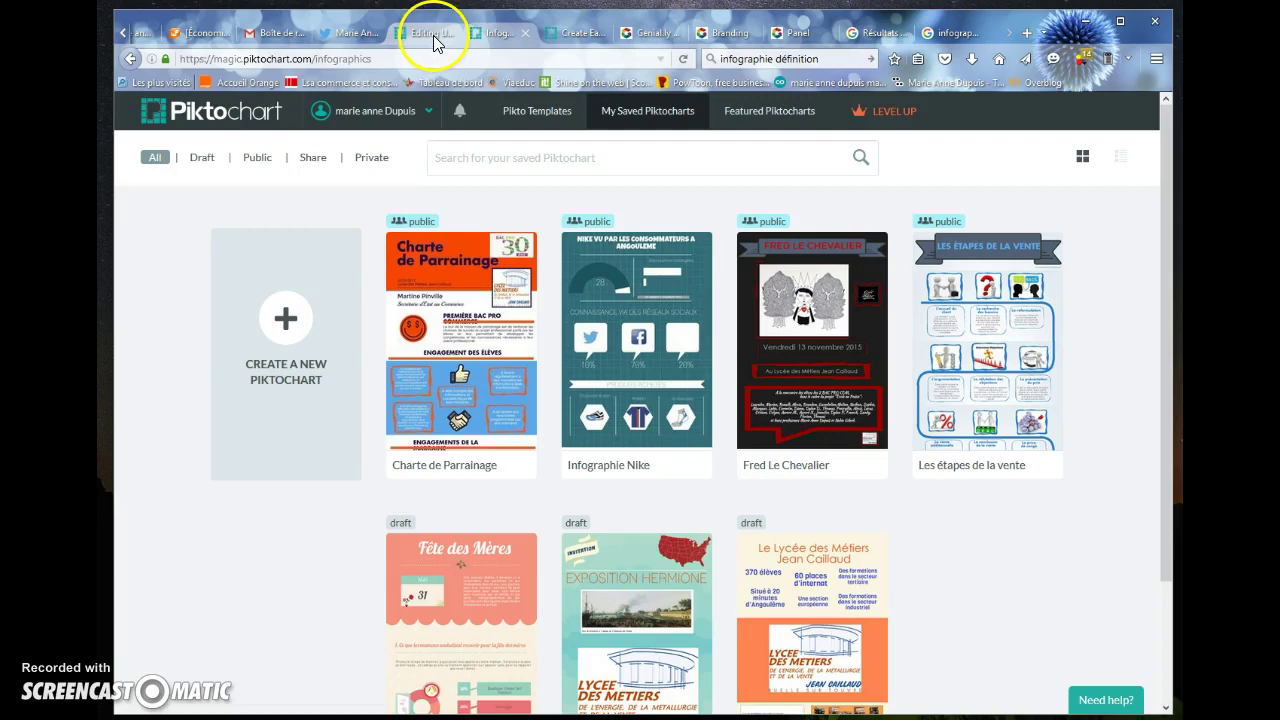
# Start a new Piktochart from the saved Piktocharts page and browse the free and LITE/PRO infographic templates
pyautogui.click(579, 38)
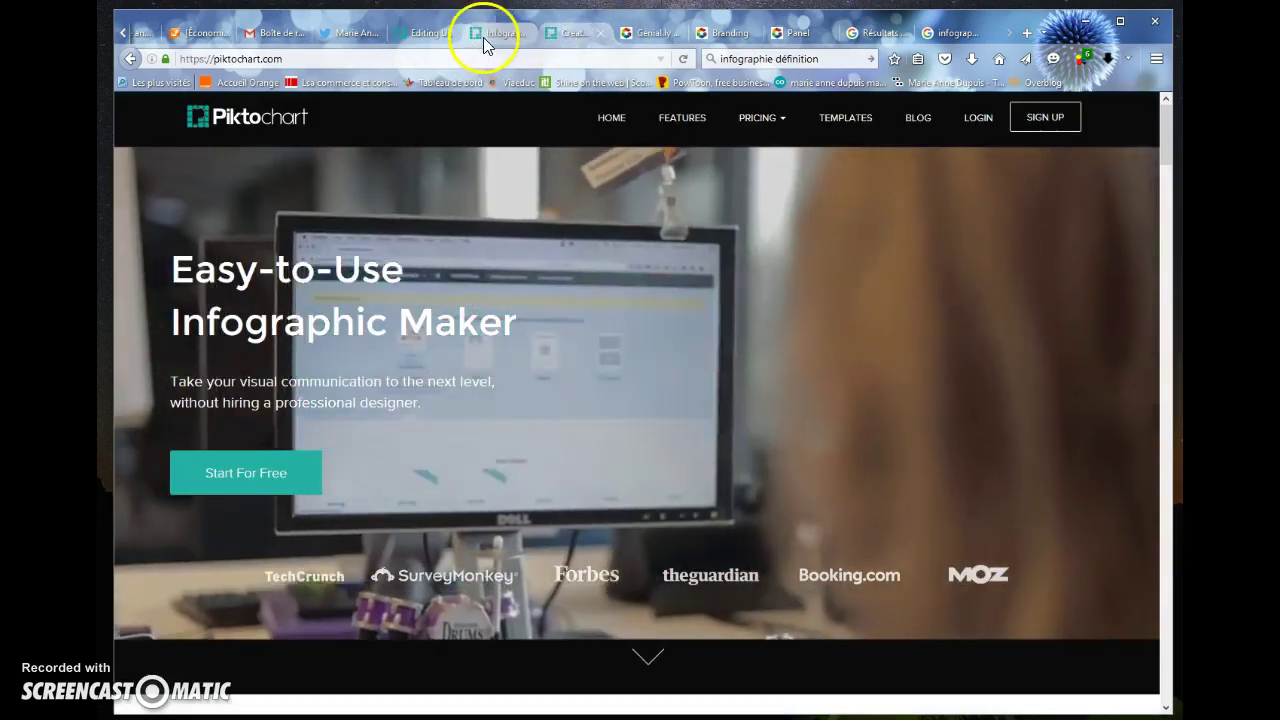
pyautogui.click(485, 37)
pyautogui.click(286, 330)
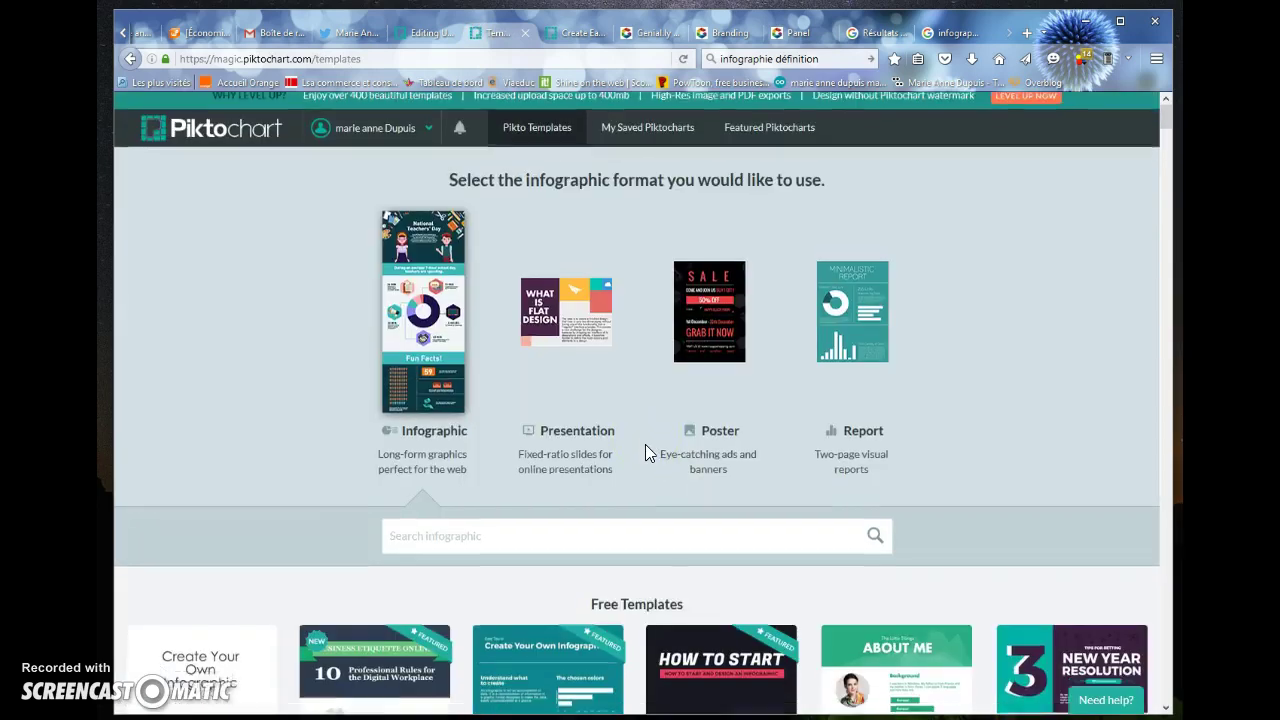
pyautogui.scroll(-3, 645, 444)
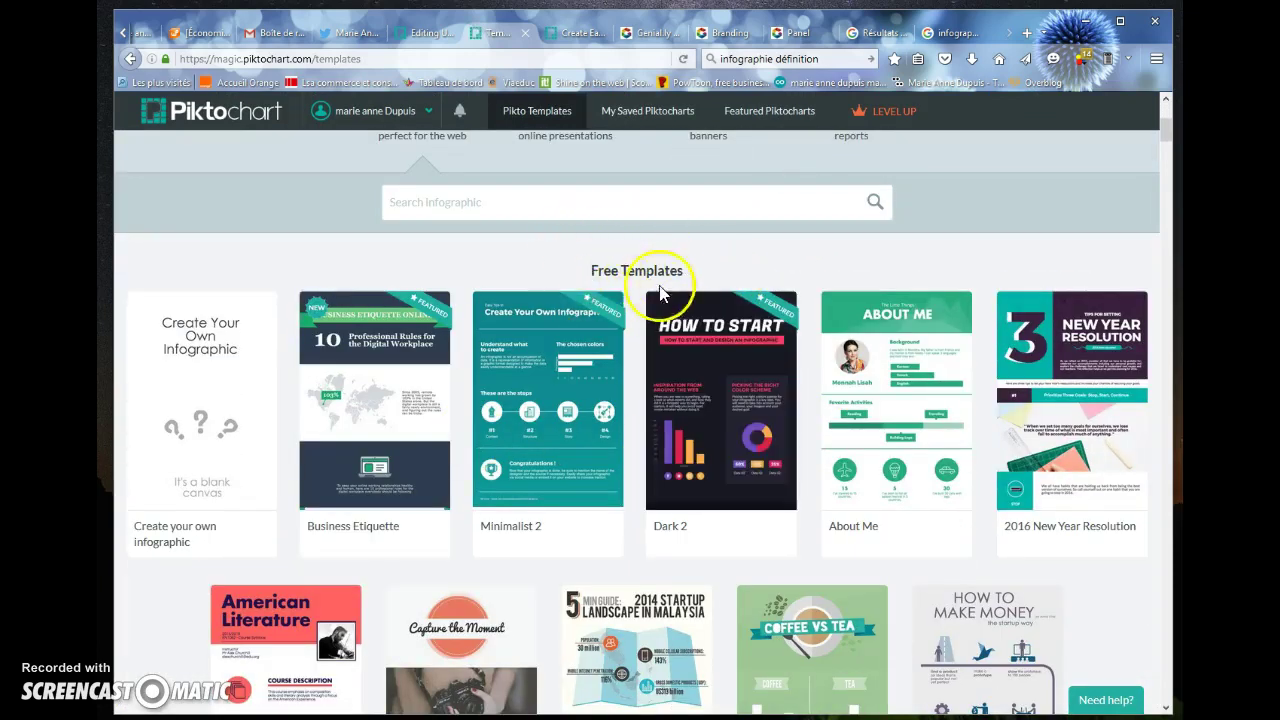
pyautogui.scroll(-7, 680, 314)
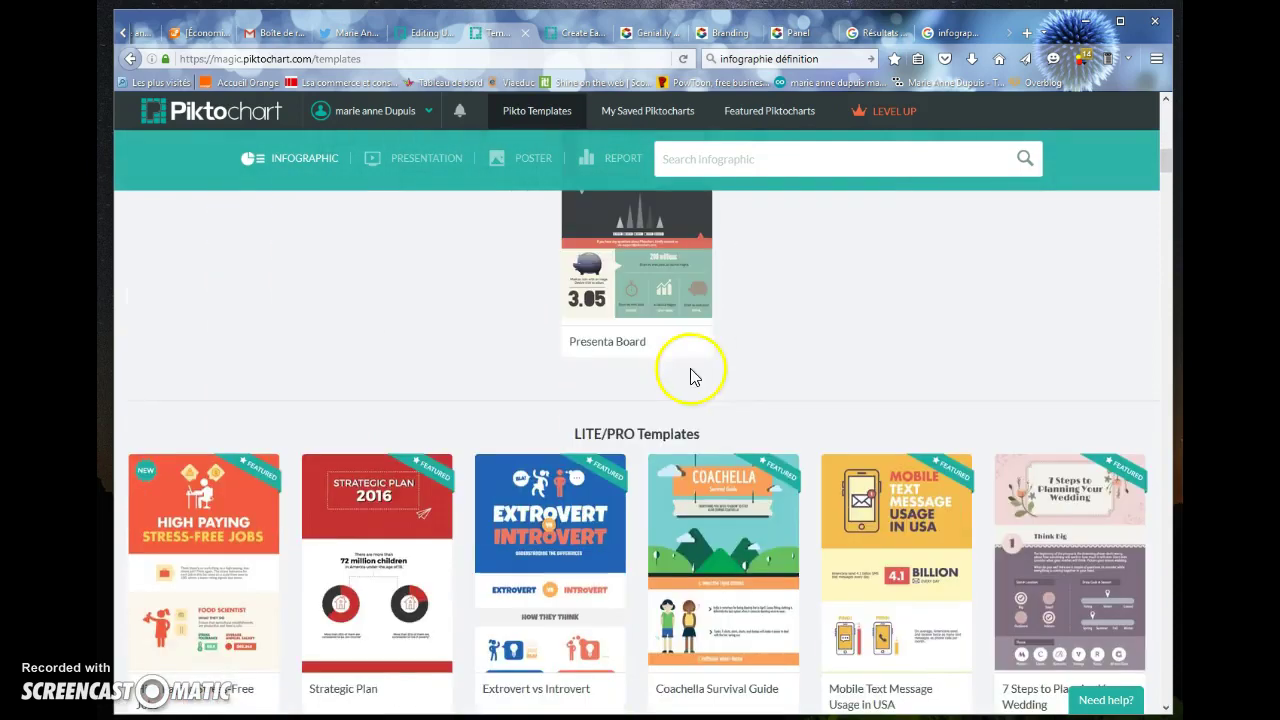
pyautogui.moveTo(578, 535)
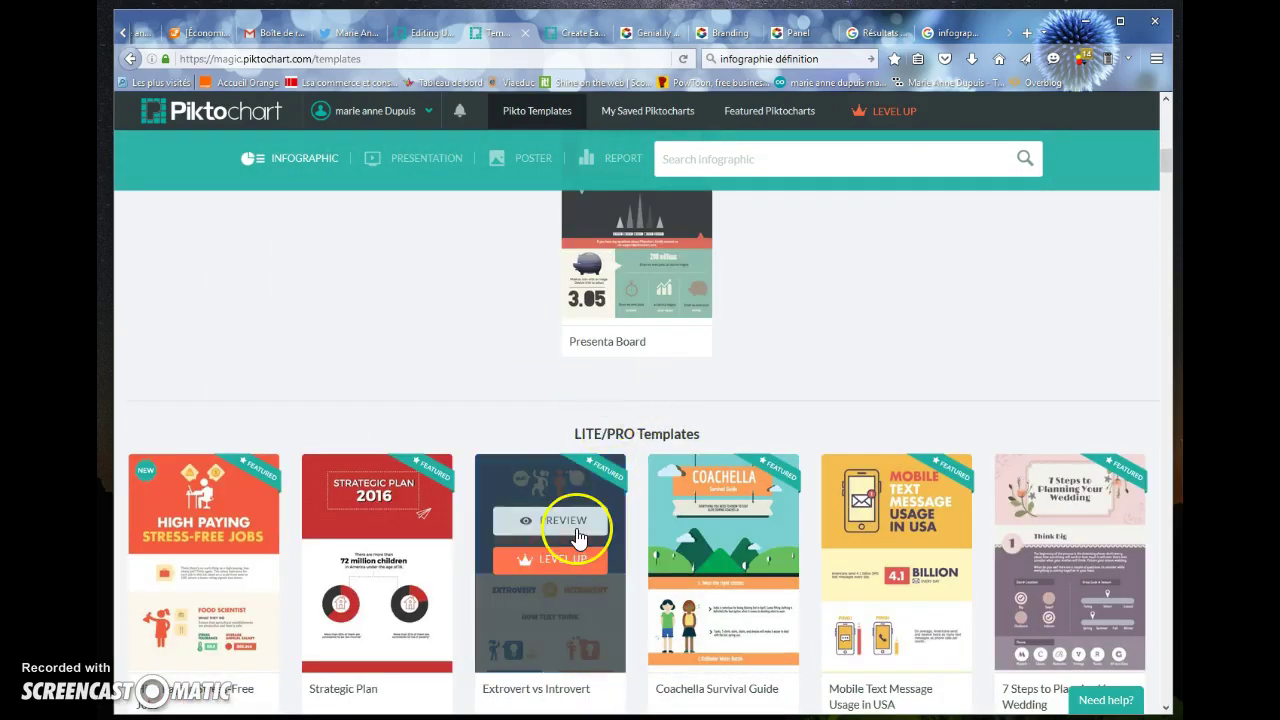
pyautogui.scroll(-2, 577, 530)
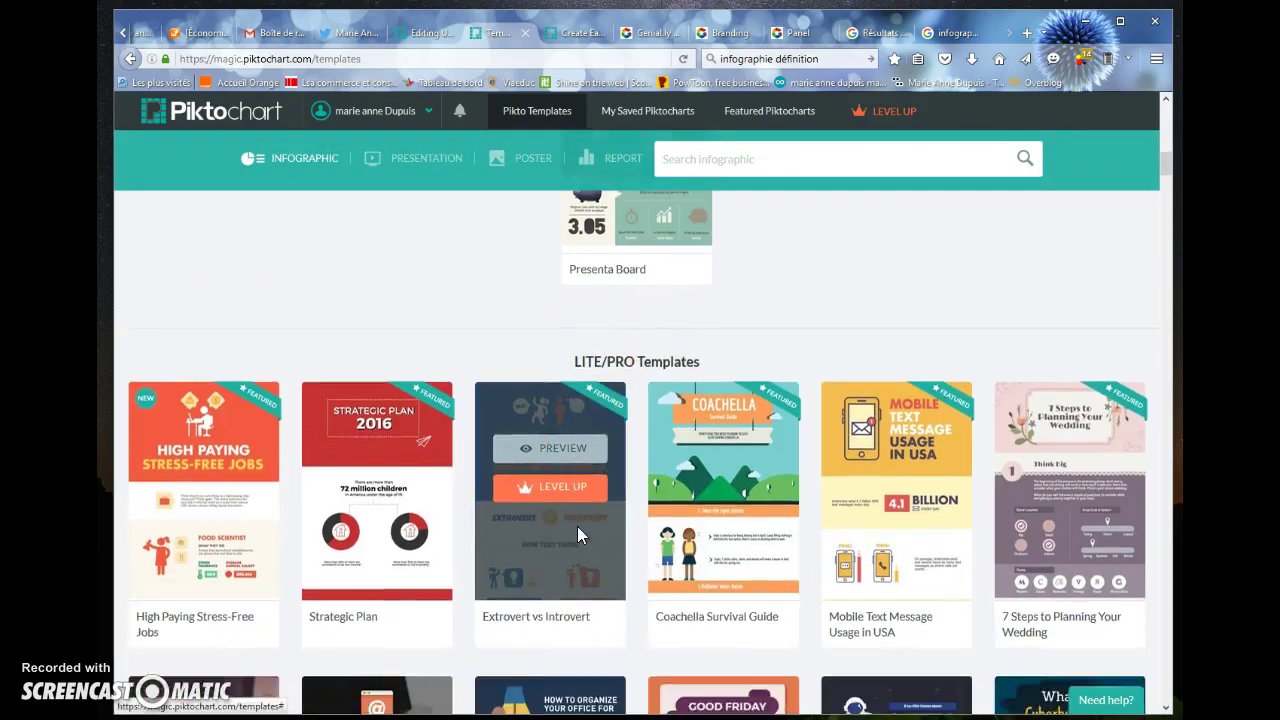
pyautogui.scroll(7, 520, 457)
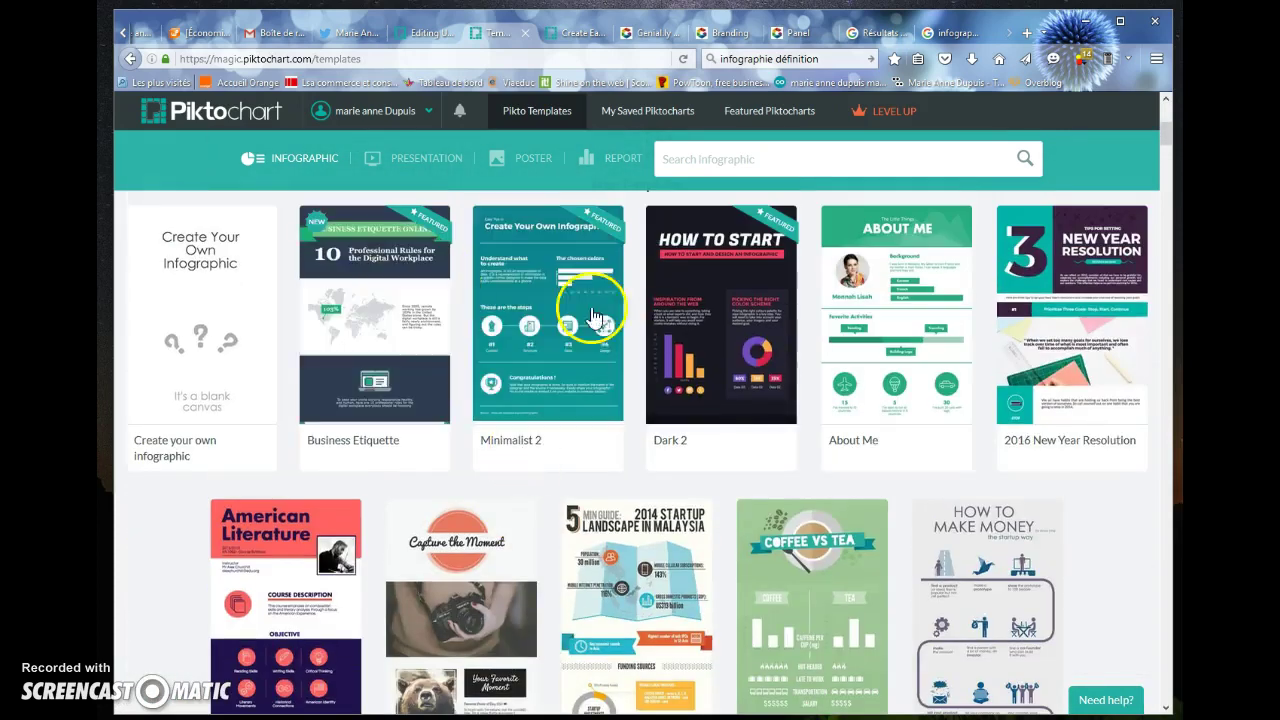
pyautogui.scroll(3, 660, 305)
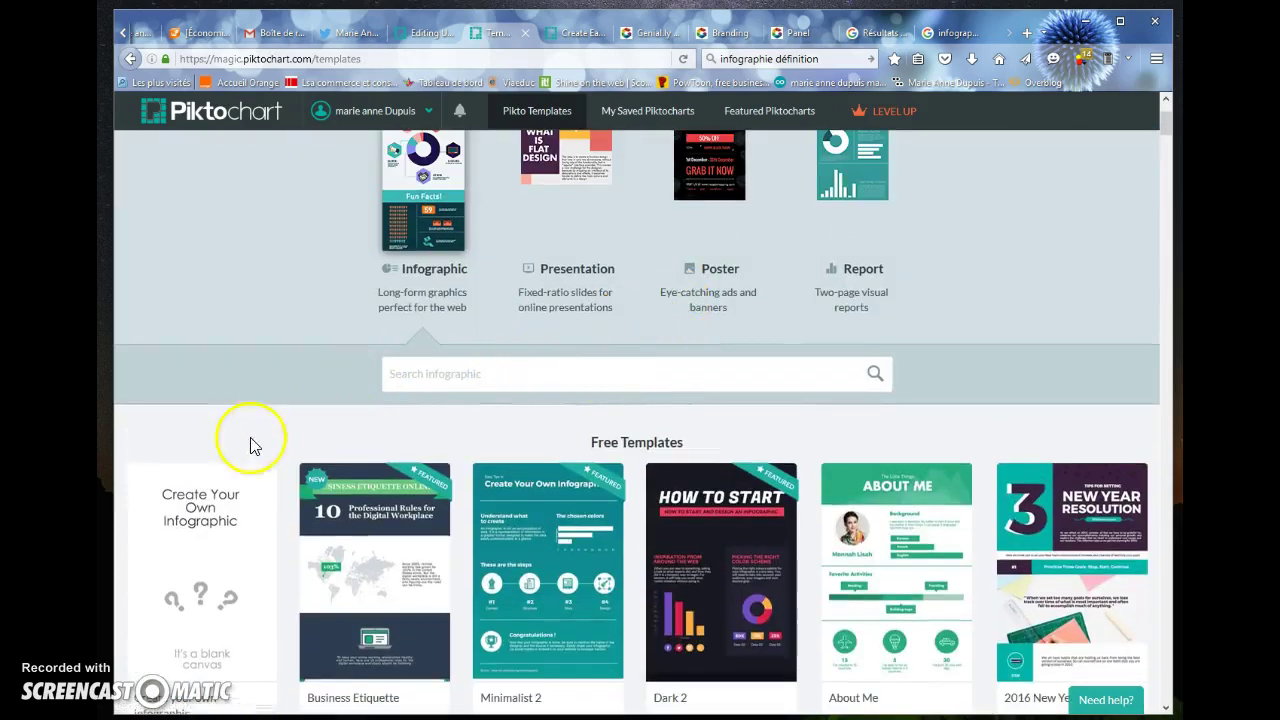
# Bring up the blank "Create Your Own Infographic" canvas in the editor and look over its blocks
pyautogui.moveTo(185, 540)
pyautogui.click(229, 569)
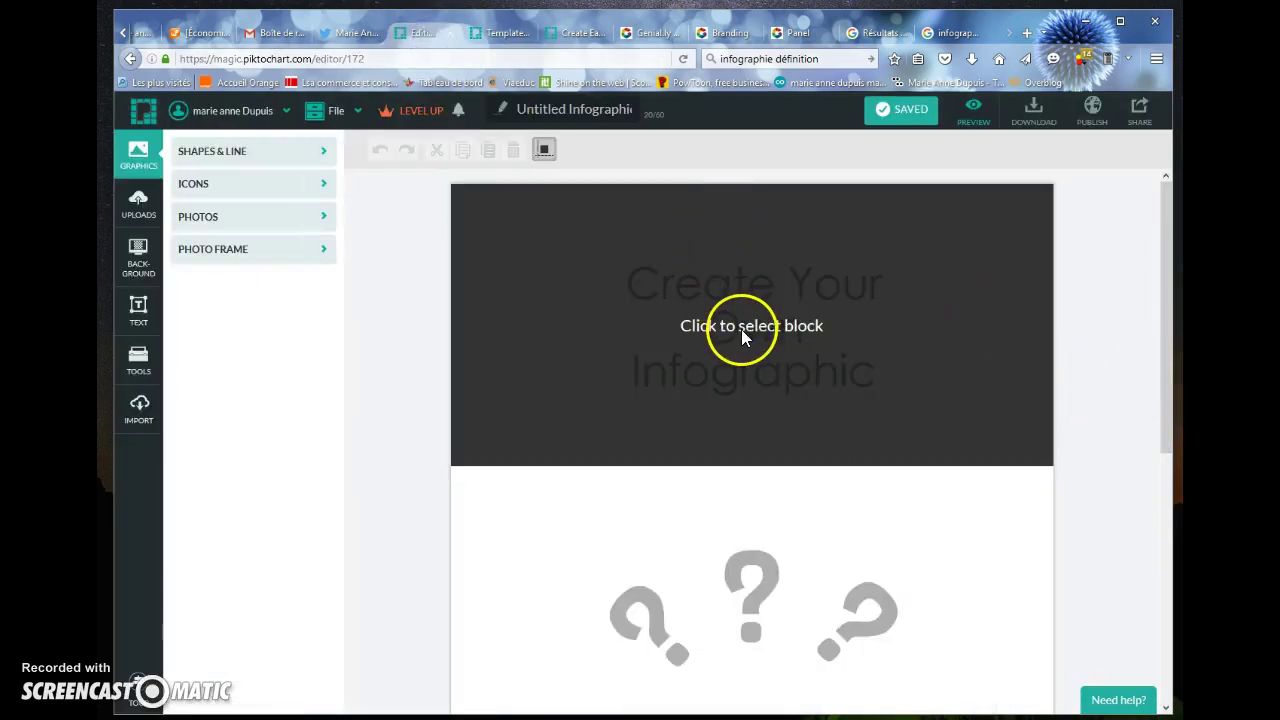
pyautogui.scroll(-3, 742, 328)
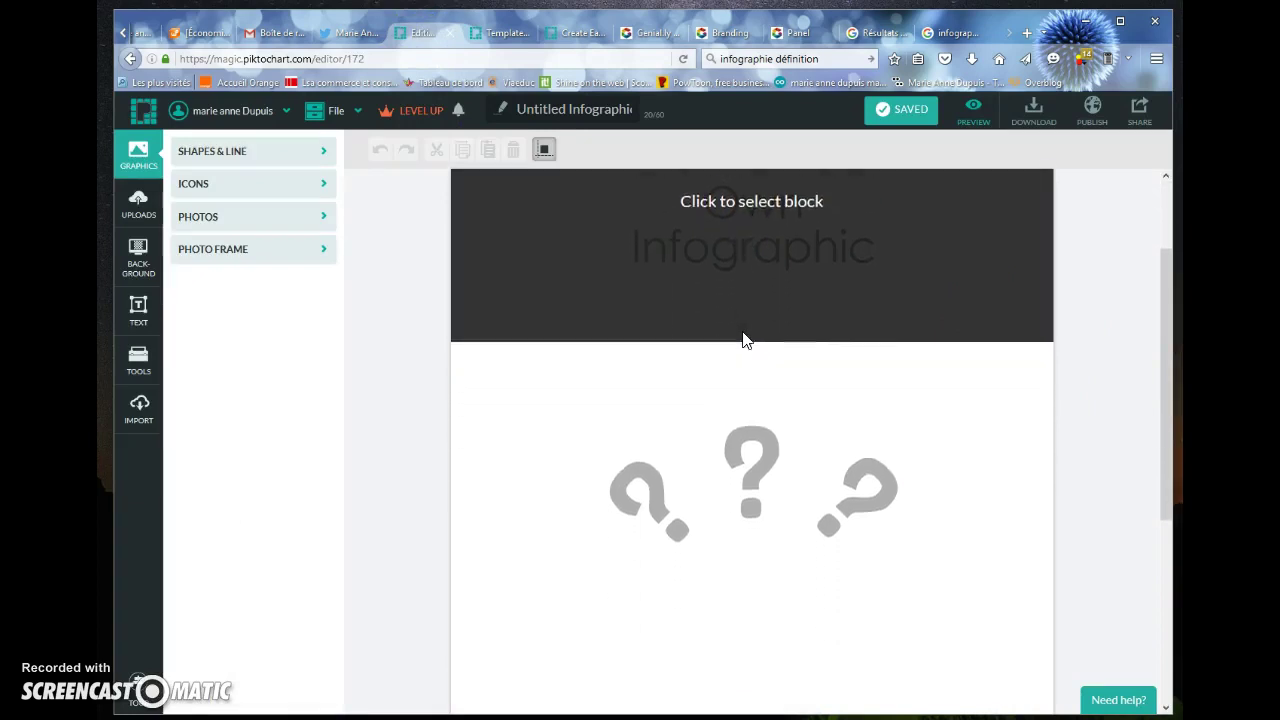
pyautogui.scroll(-2, 739, 380)
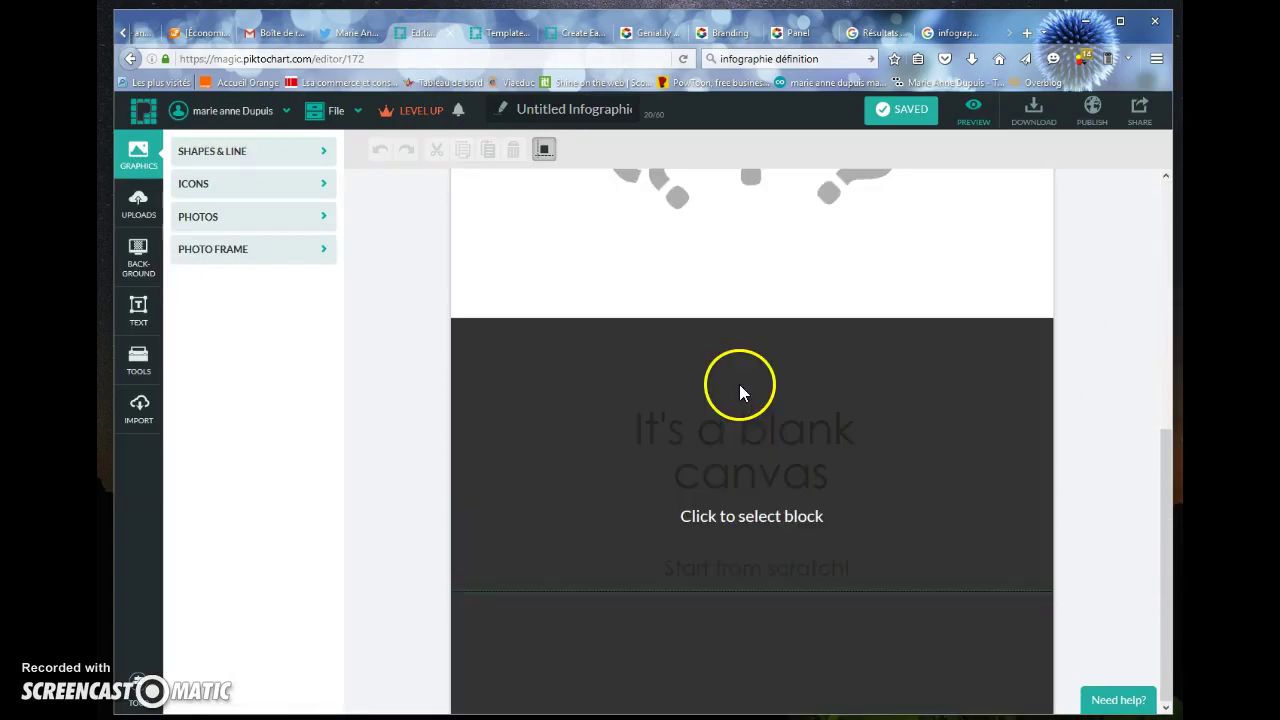
pyautogui.scroll(3, 735, 426)
pyautogui.scroll(2, 729, 432)
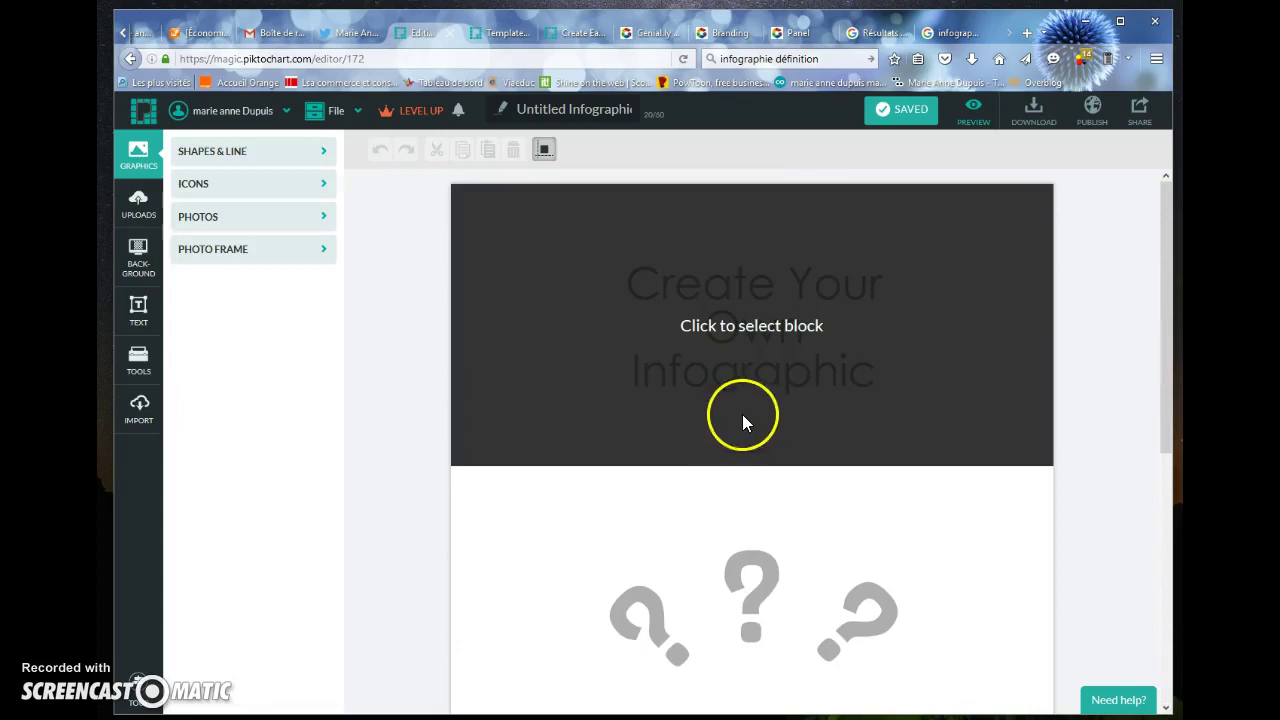
# Replace the "Create Your Own Infographic" title in the first block with "DANONE"
pyautogui.click(784, 303)
pyautogui.doubleClick(656, 285)
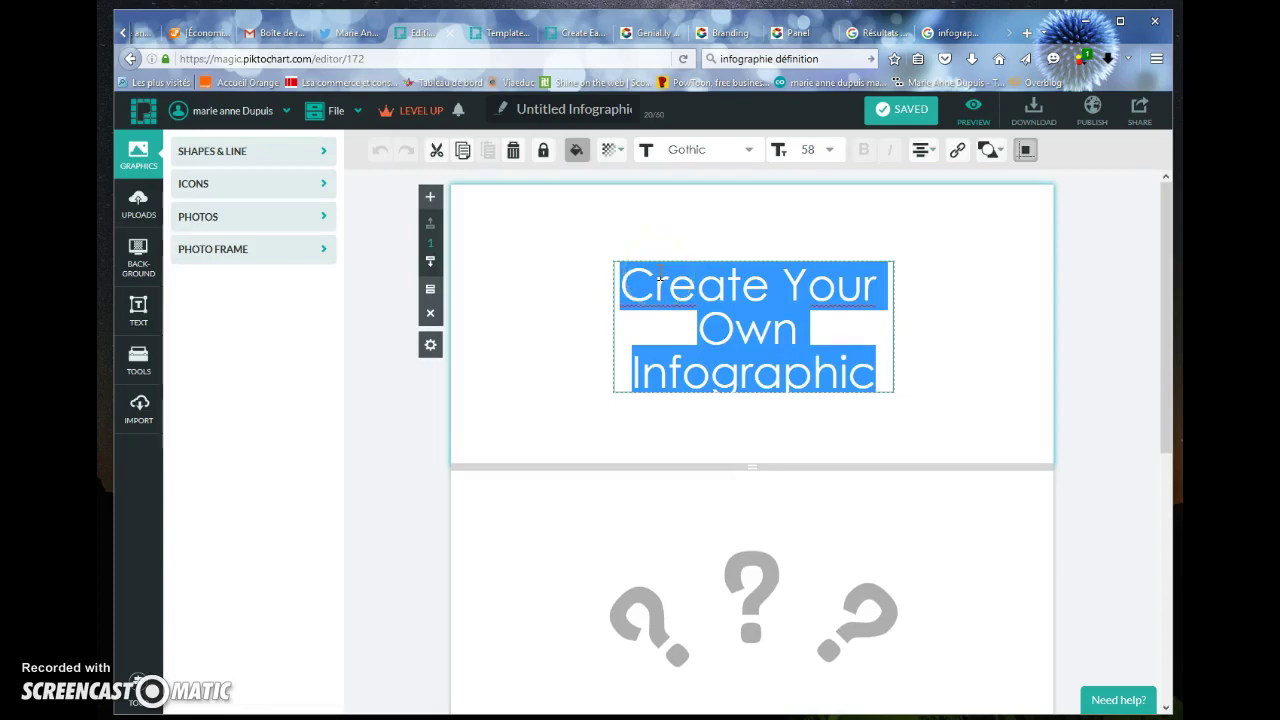
pyautogui.write('DANONE')
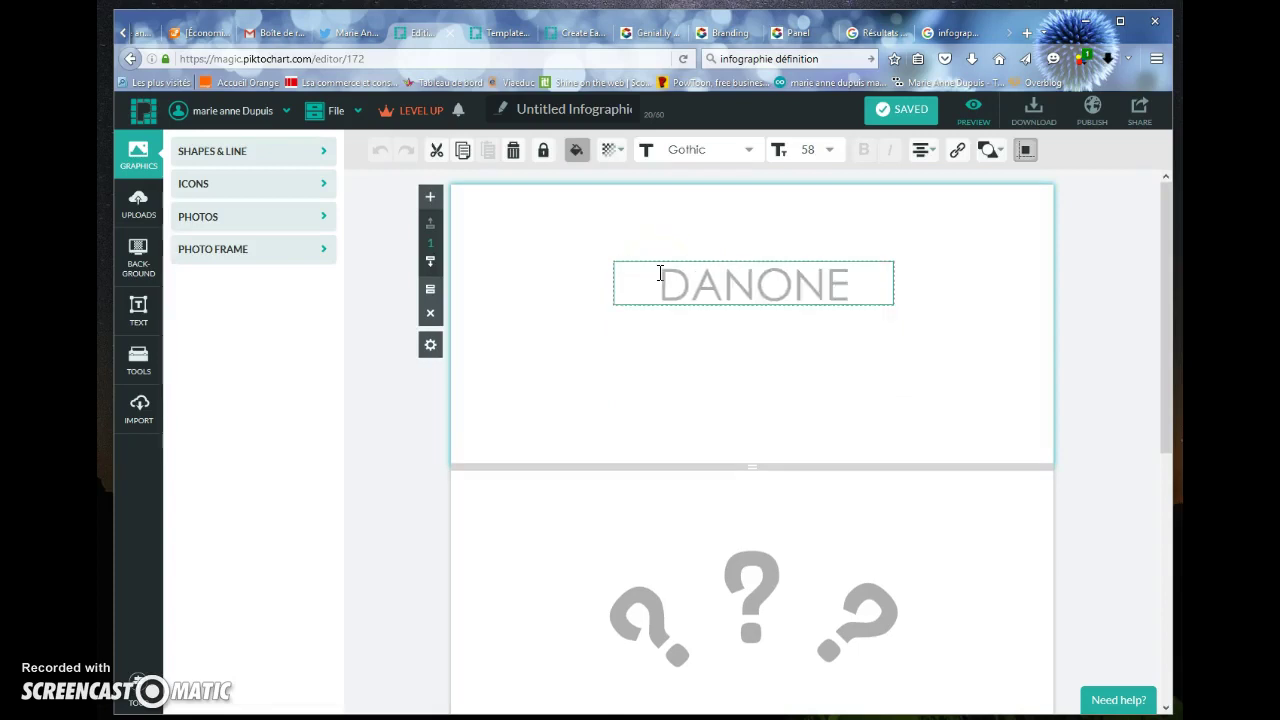
pyautogui.press('Escape')
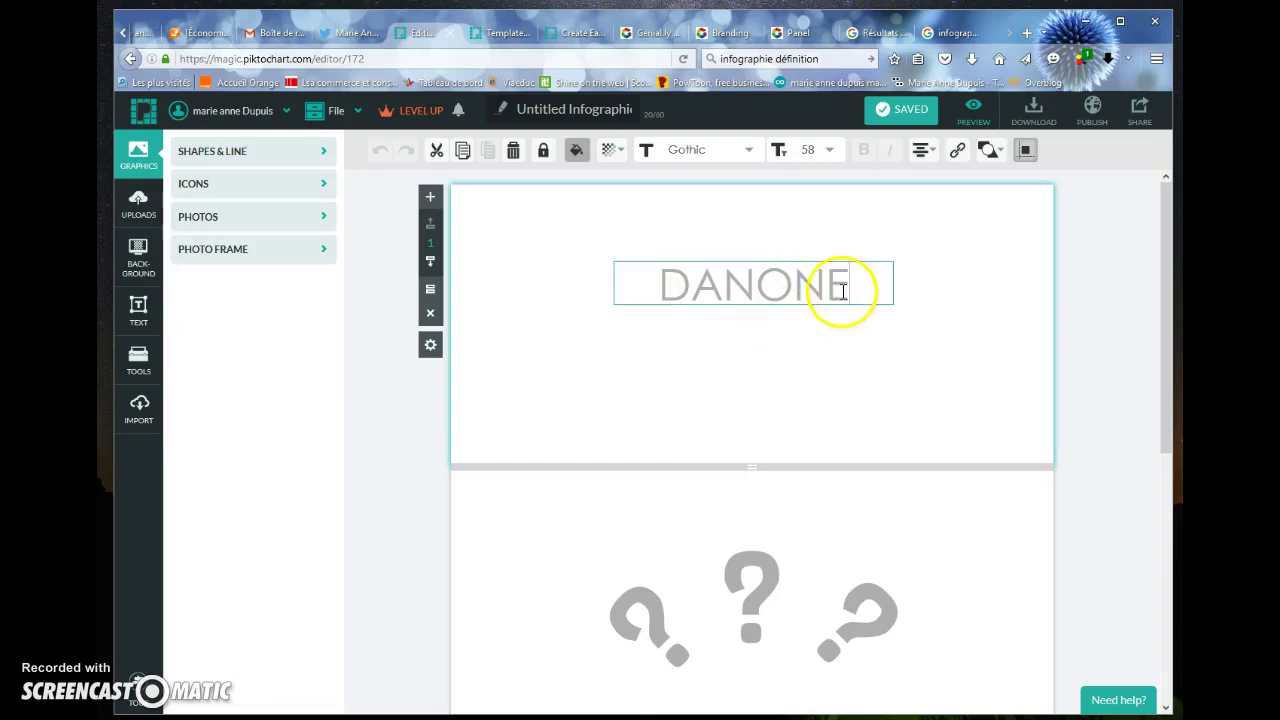
# Set the DANONE title's font to Kaushan Script and display the basic shapes and lines available as graphics
pyautogui.click(747, 150)
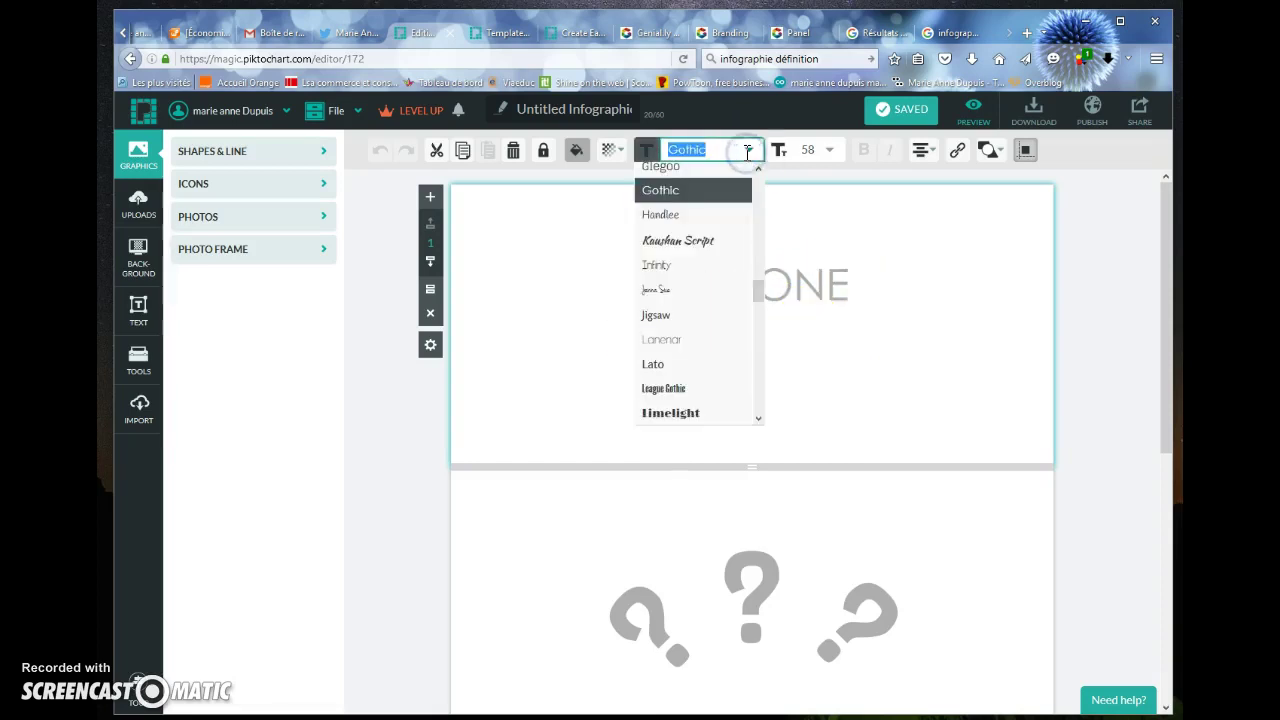
pyautogui.click(678, 250)
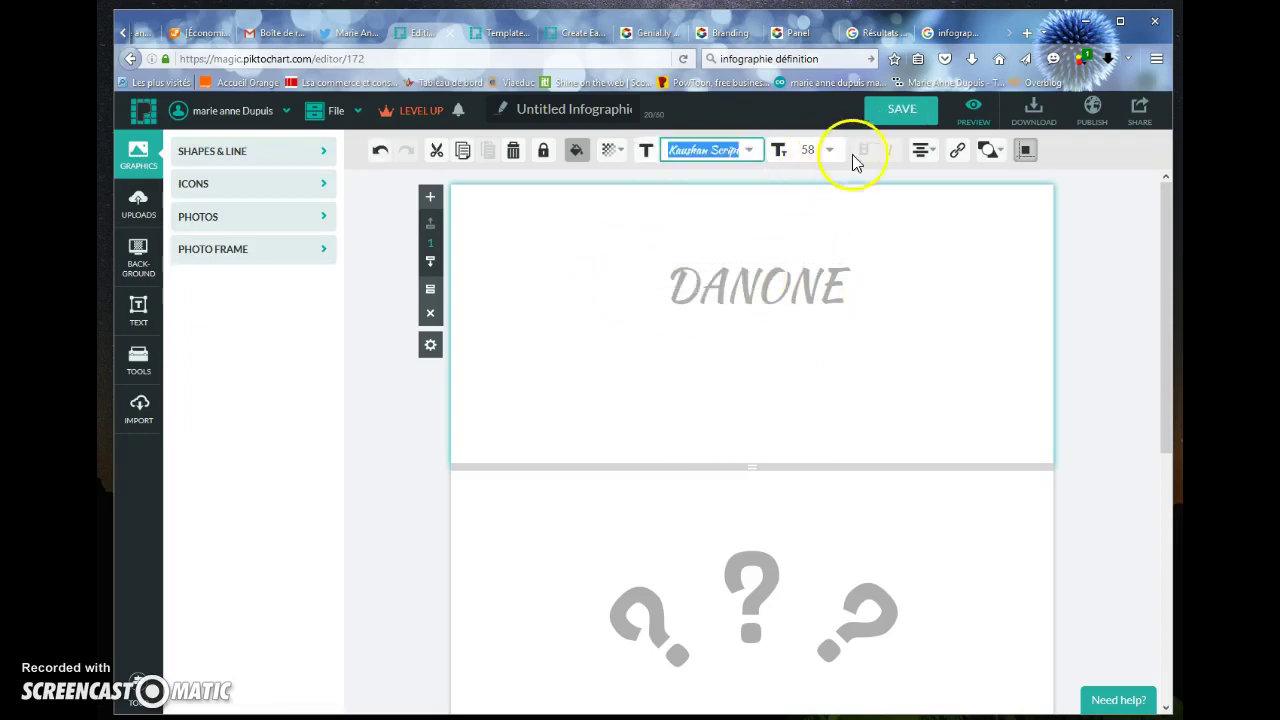
pyautogui.click(920, 152)
pyautogui.click(316, 157)
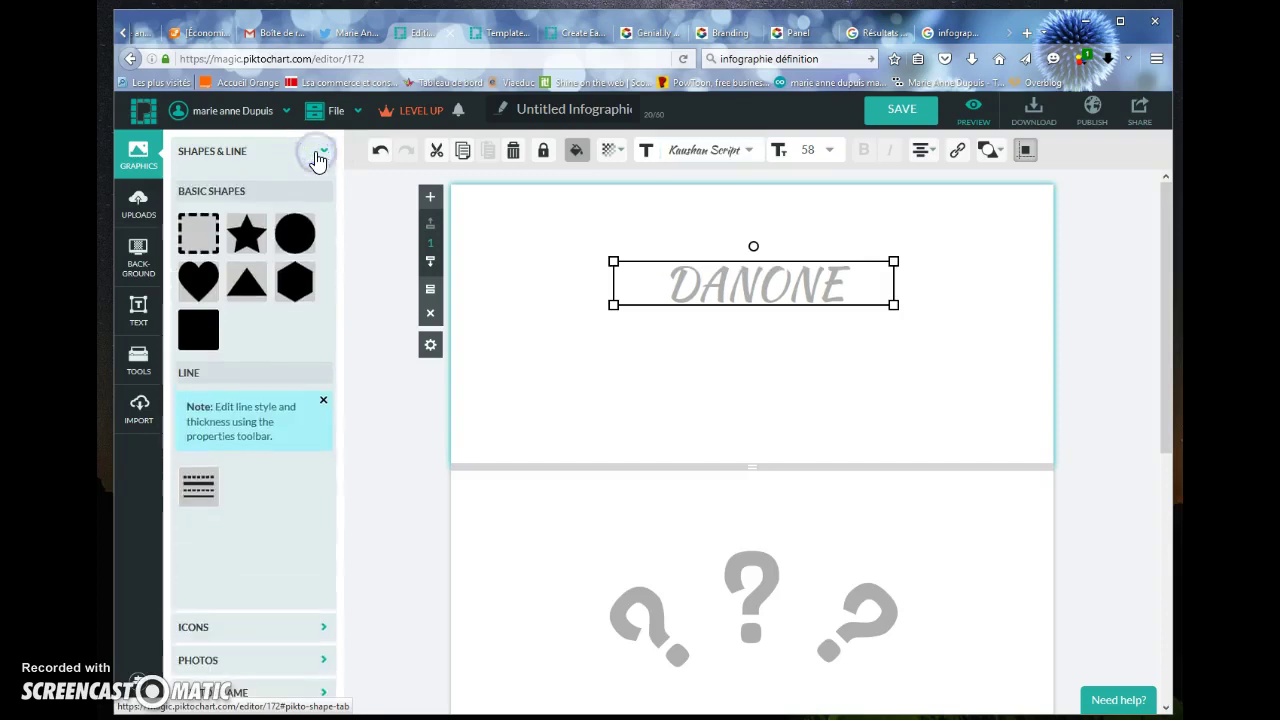
# Add a black star shape to the first block and place it below and to the left of the DANONE title
pyautogui.click(243, 240)
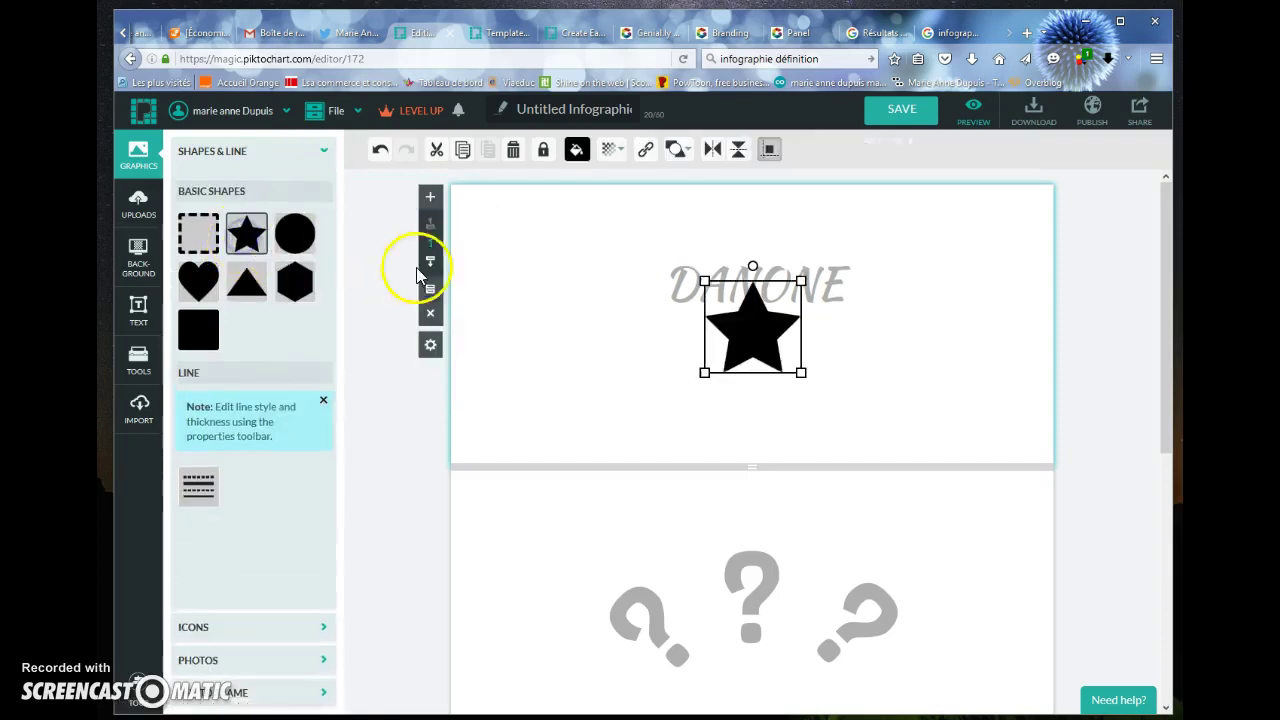
pyautogui.moveTo(729, 309); pyautogui.dragTo(584, 358)
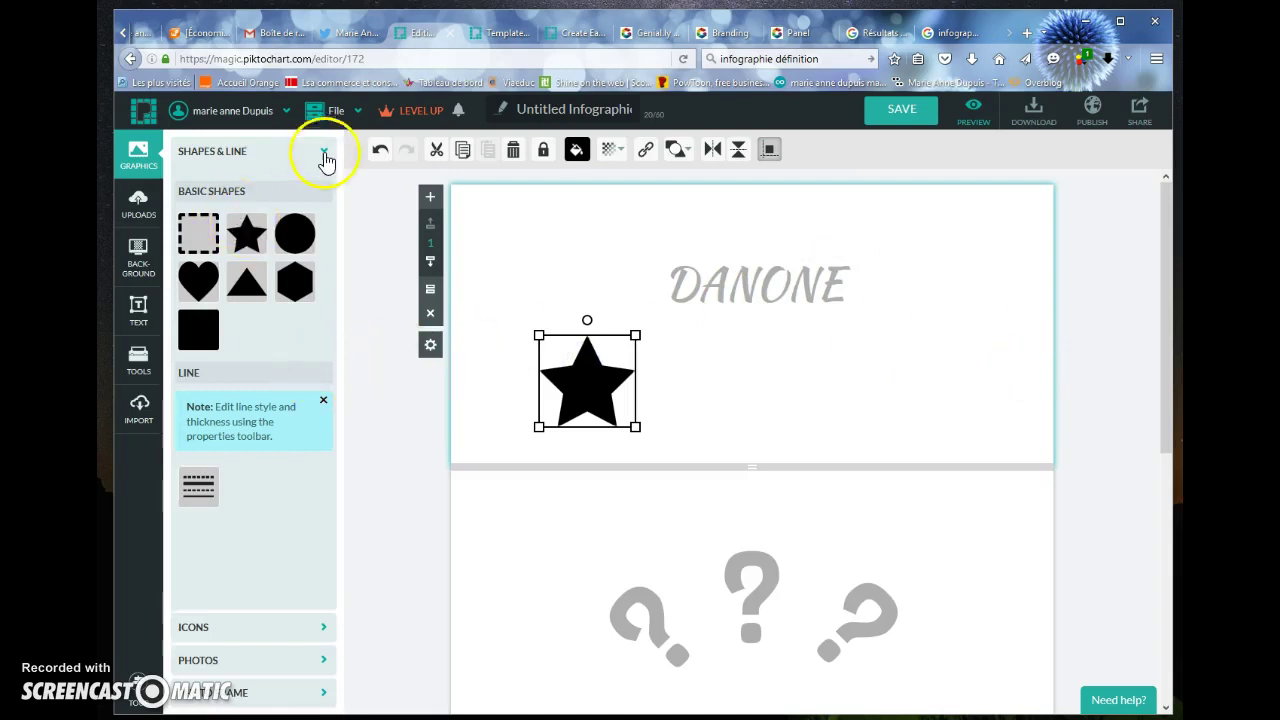
pyautogui.click(323, 151)
# Display the icon library, filter it to the Food & Drinks category and browse its icons
pyautogui.click(305, 190)
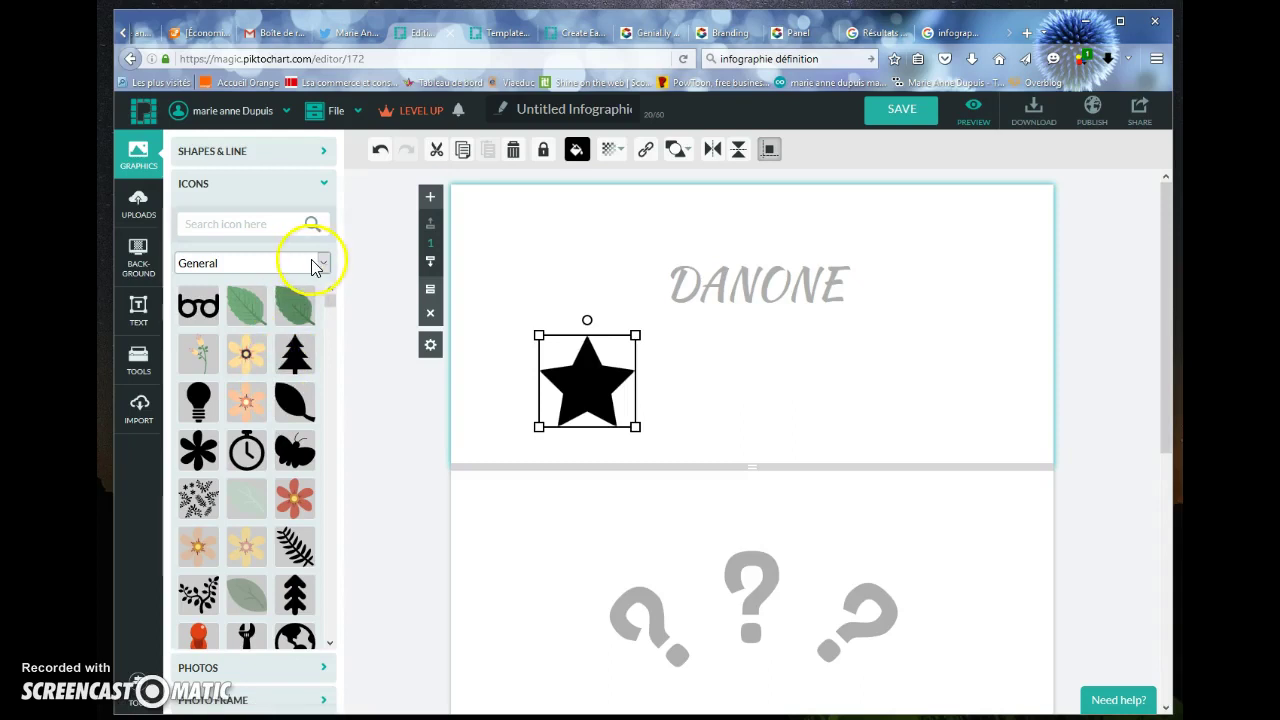
pyautogui.click(327, 265)
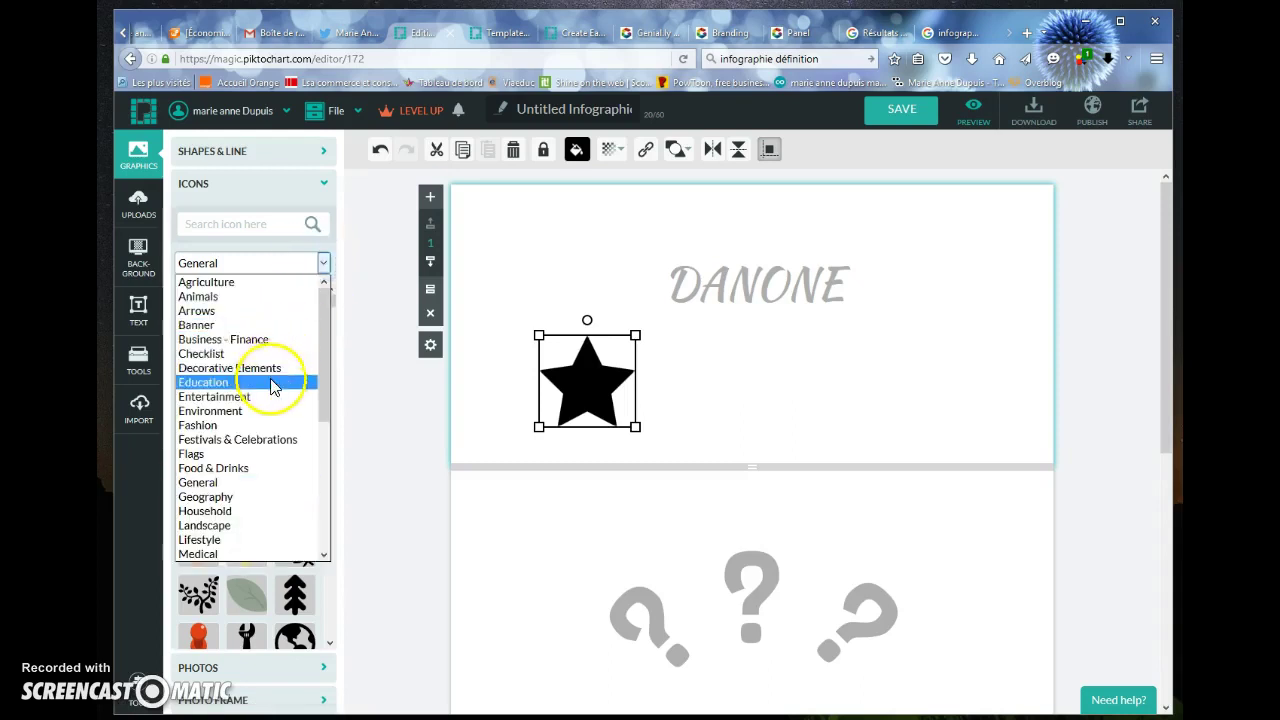
pyautogui.click(256, 474)
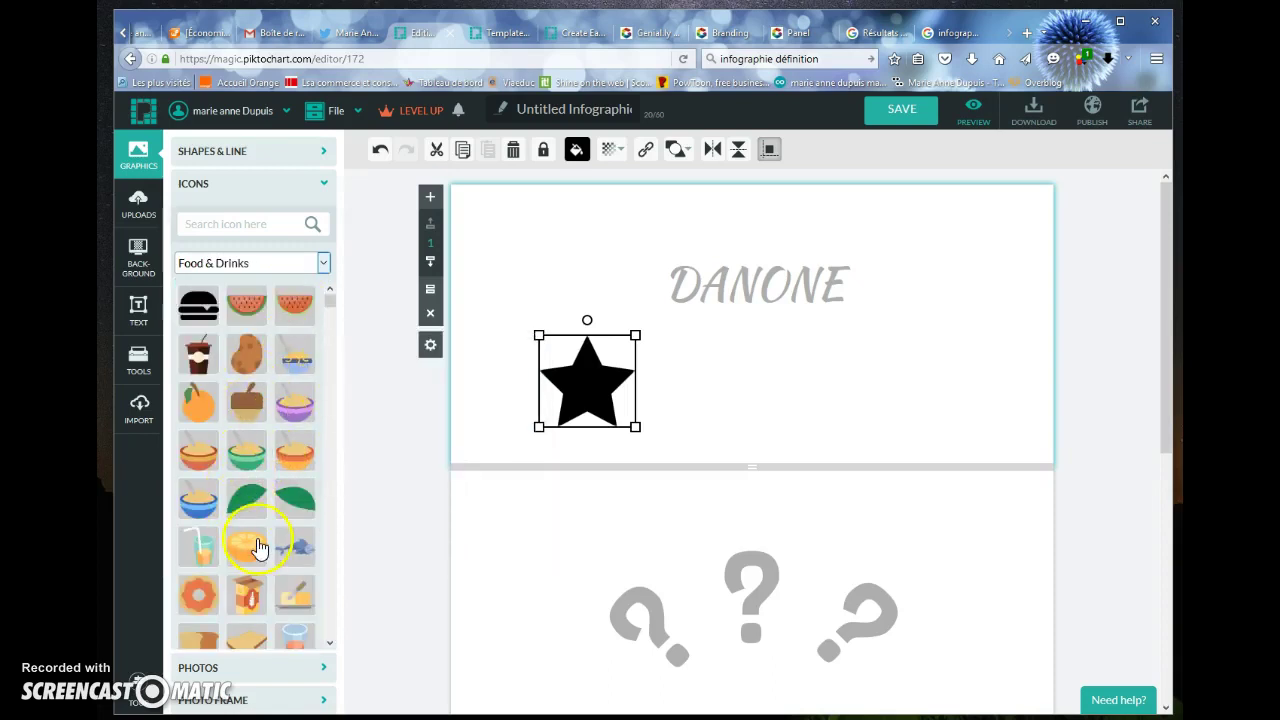
pyautogui.scroll(-5, 262, 545)
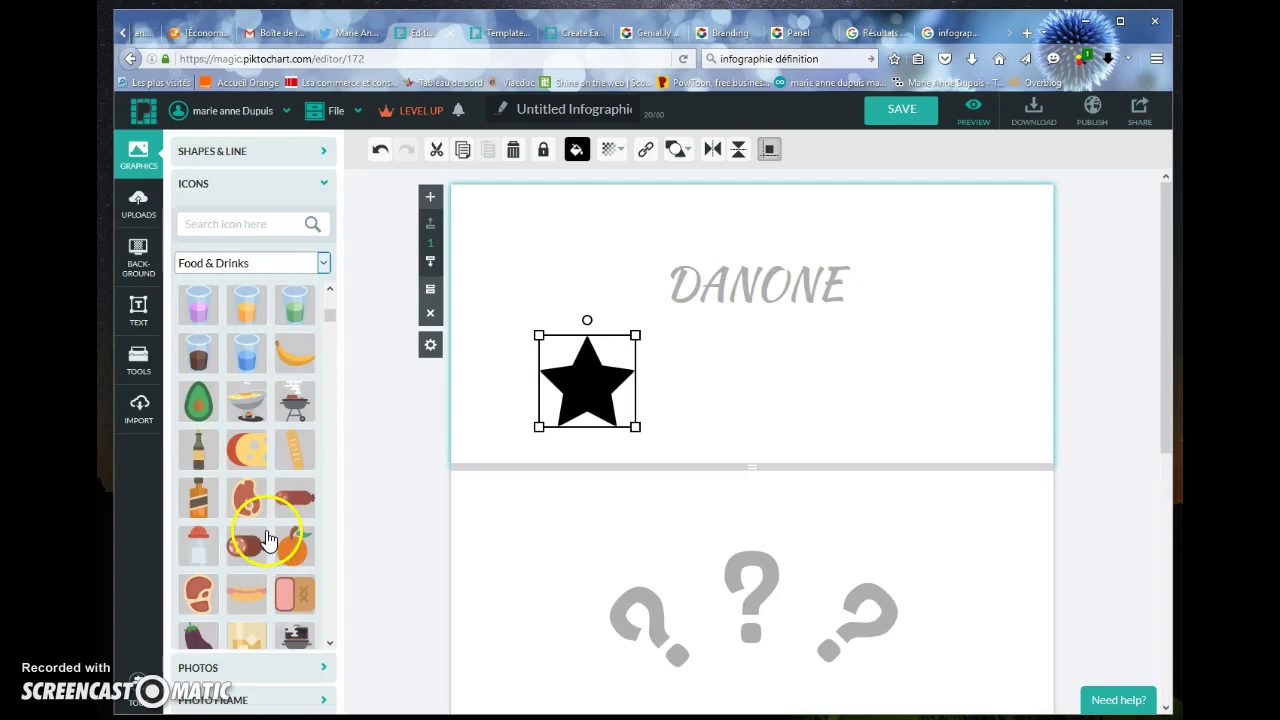
pyautogui.click(324, 184)
# Display the photo library and show its Food & Drinks photos
pyautogui.click(311, 224)
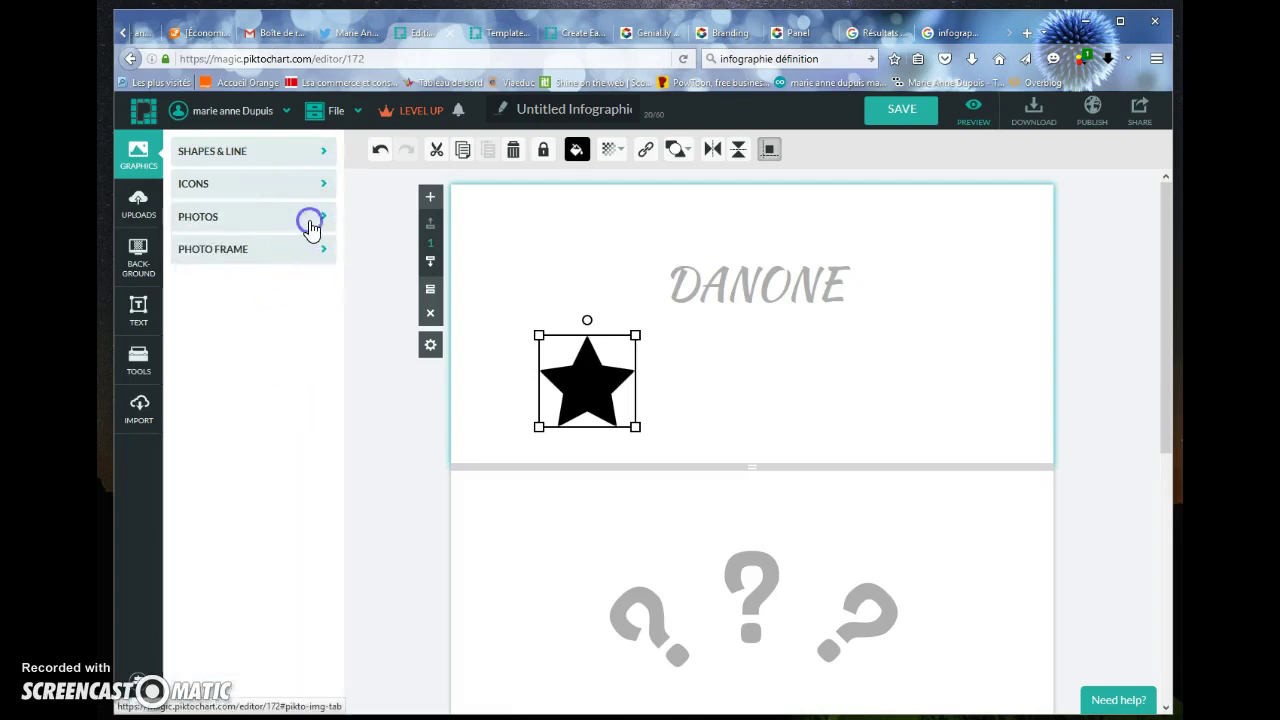
pyautogui.click(323, 296)
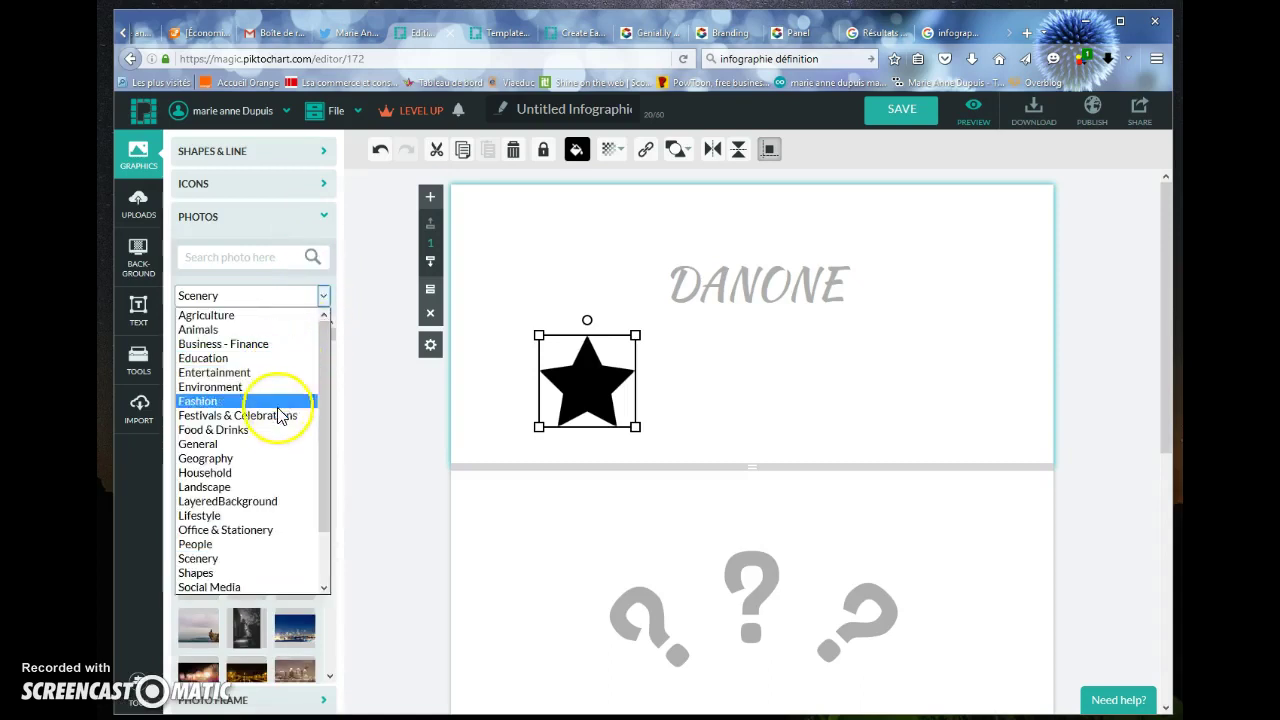
pyautogui.click(285, 441)
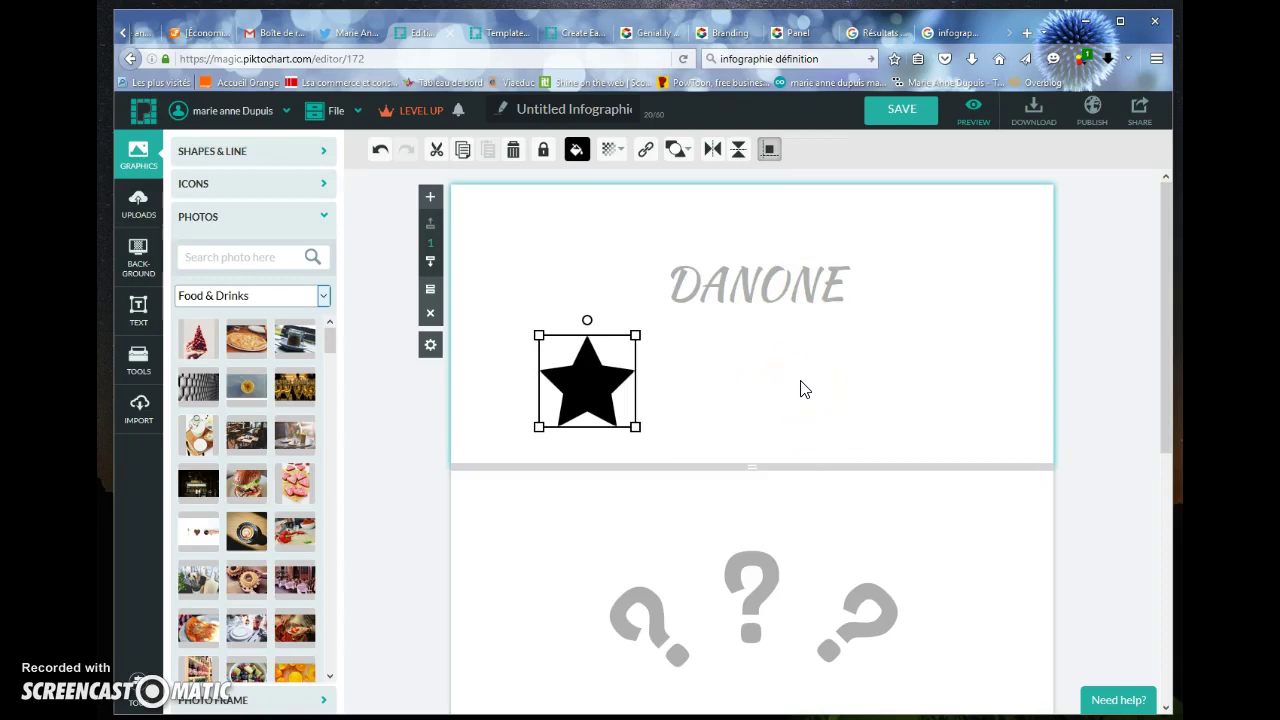
pyautogui.click(866, 352)
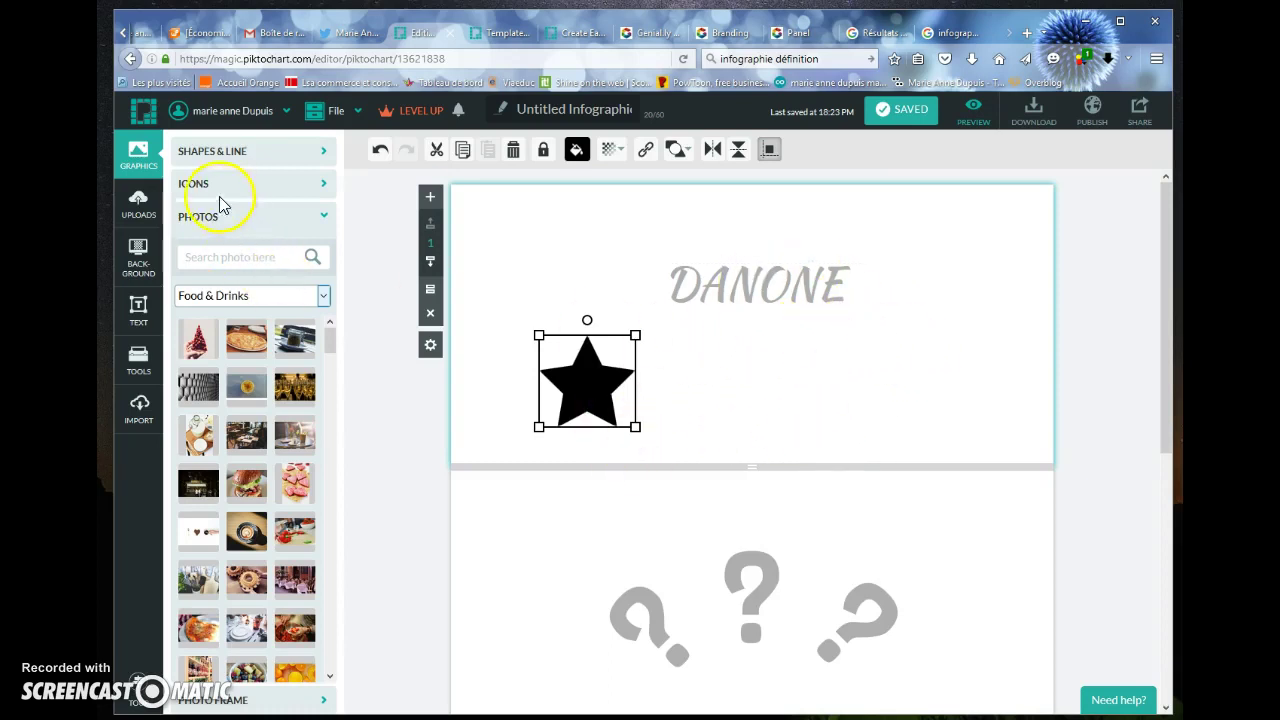
# Try the orange diamond pattern as the first block's background, and replace it with the red-and-white diagonal stripes
pyautogui.click(141, 213)
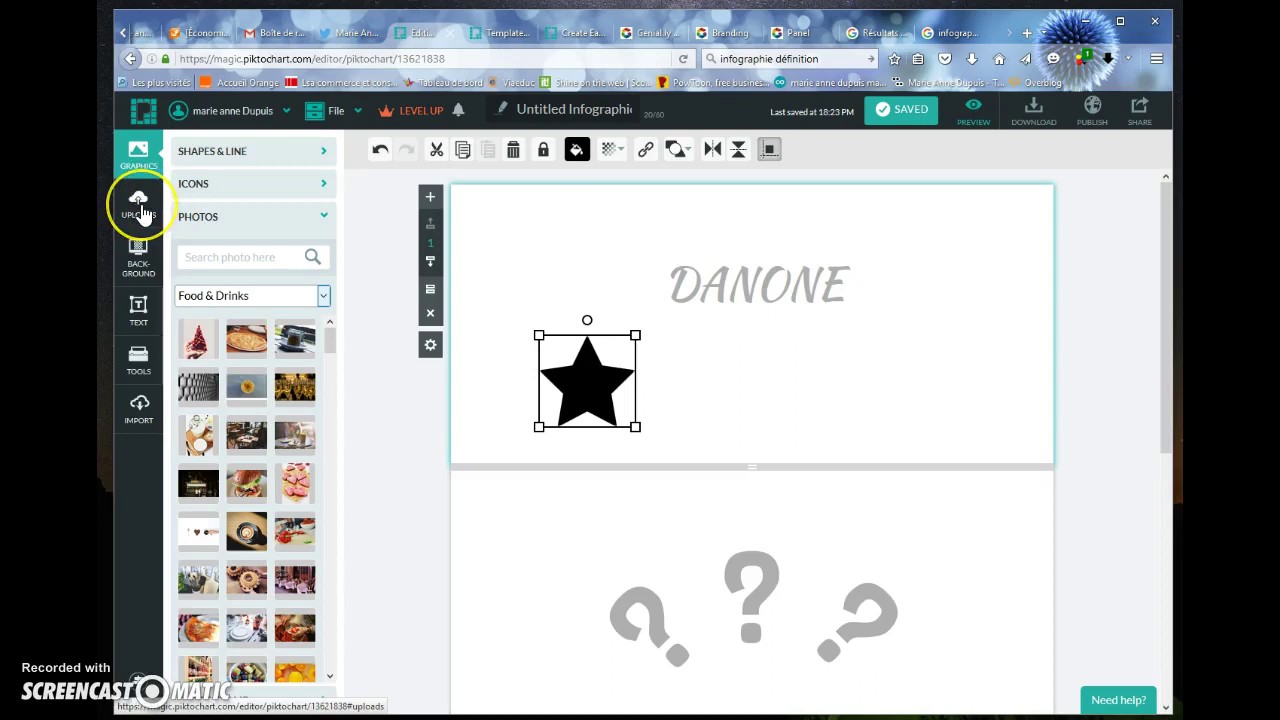
pyautogui.click(138, 254)
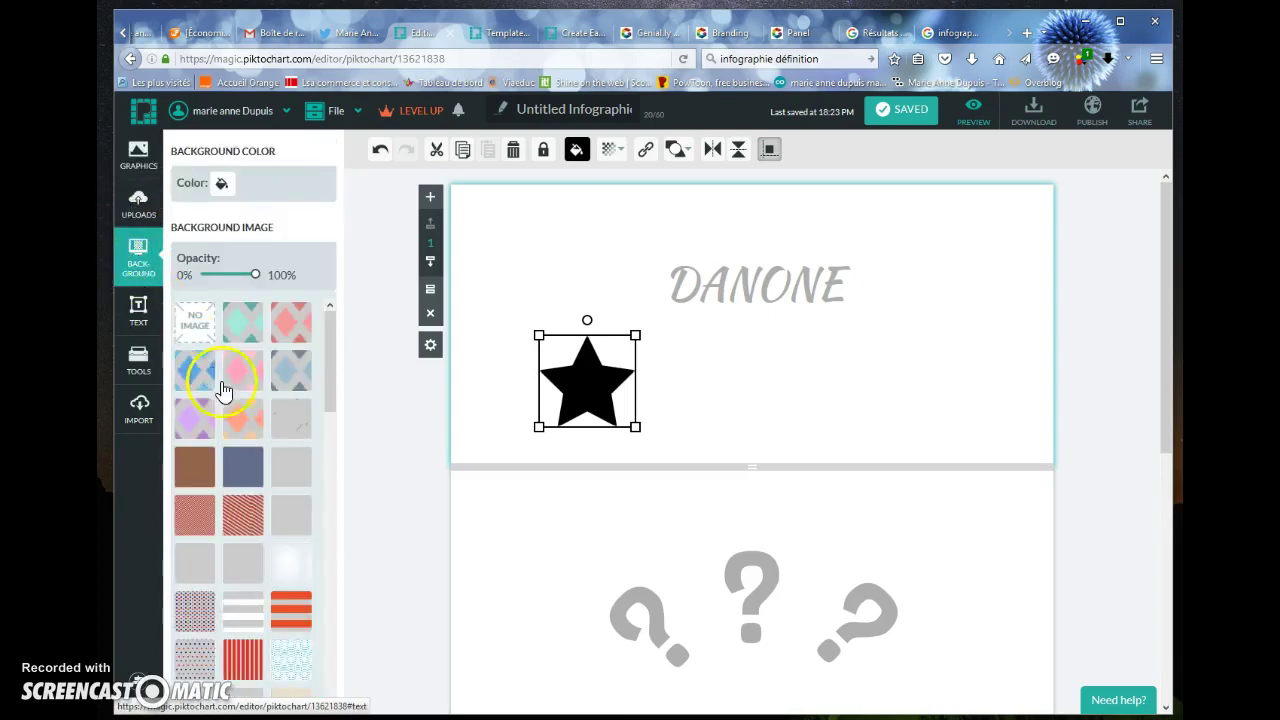
pyautogui.click(240, 425)
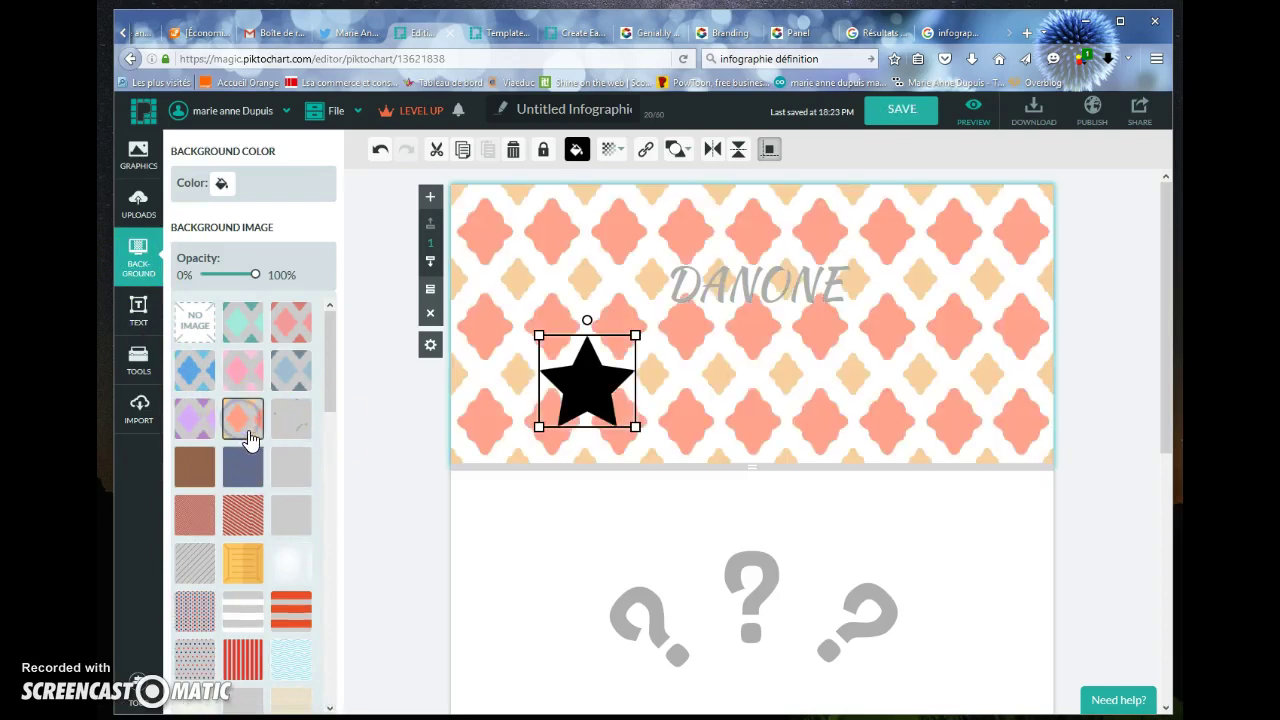
pyautogui.click(251, 524)
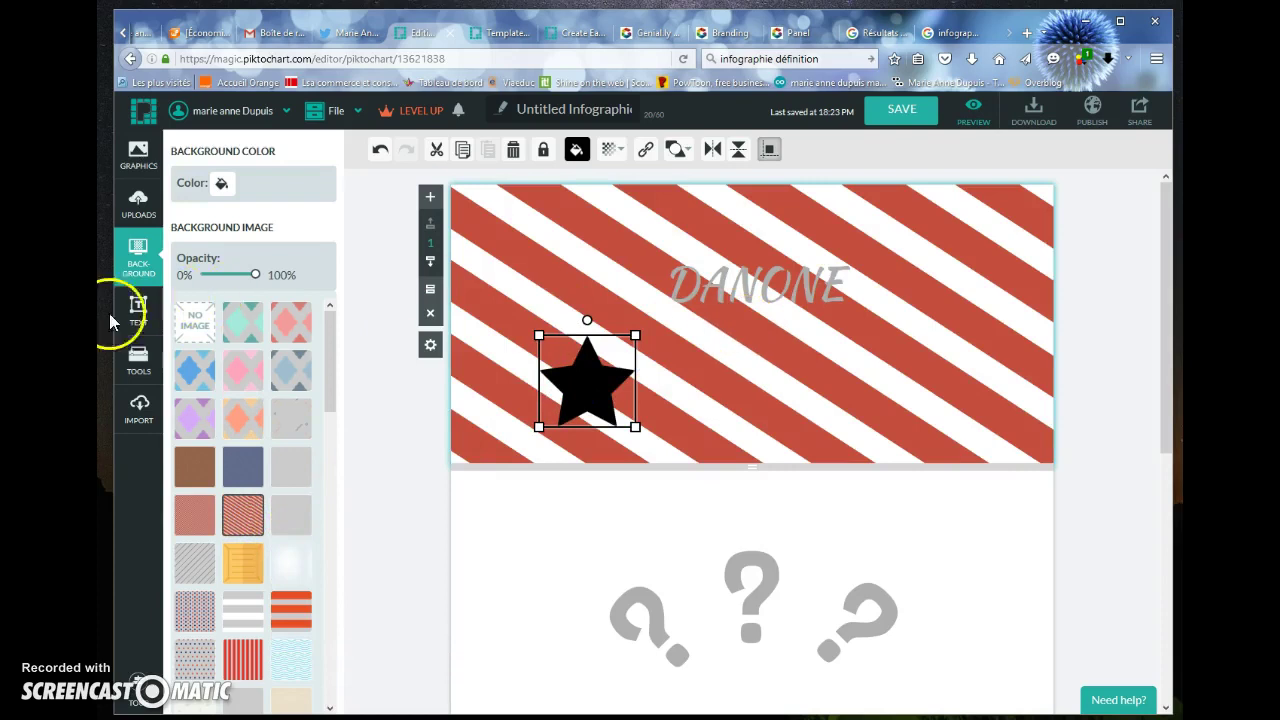
# Display the chart, map and video tools and rename the untitled infographic as "Danone"
pyautogui.click(145, 370)
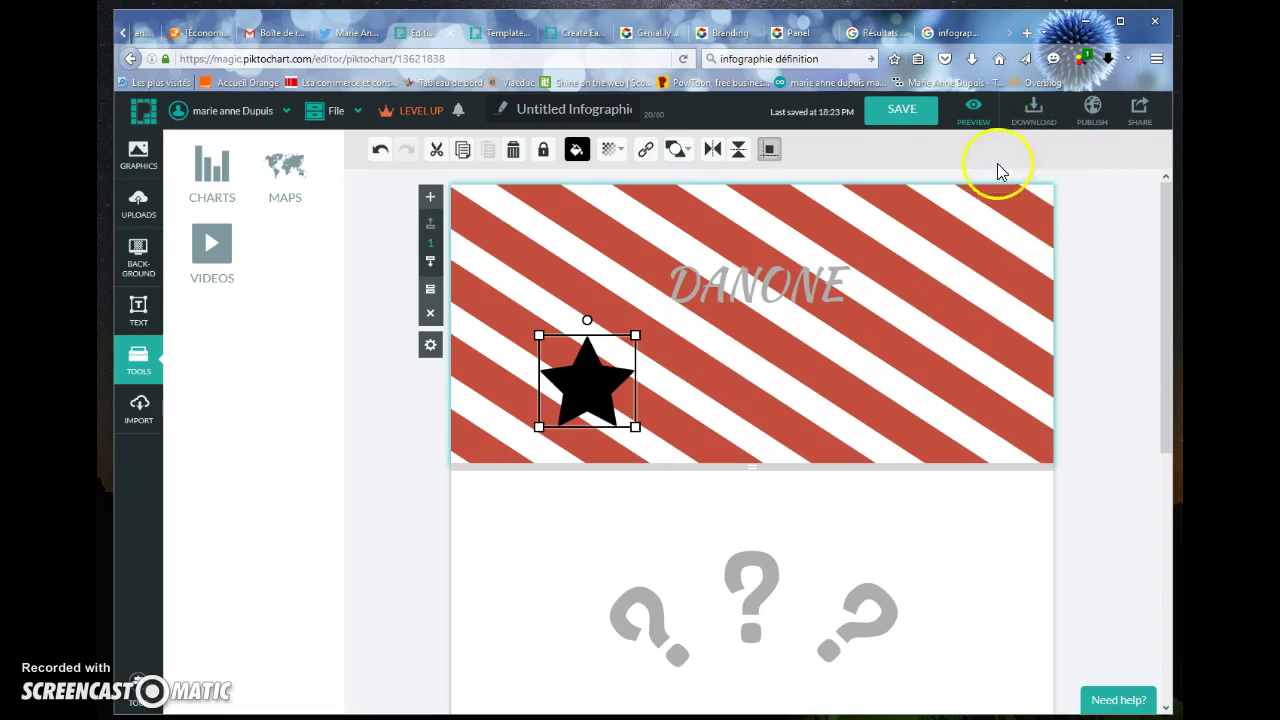
pyautogui.click(574, 110)
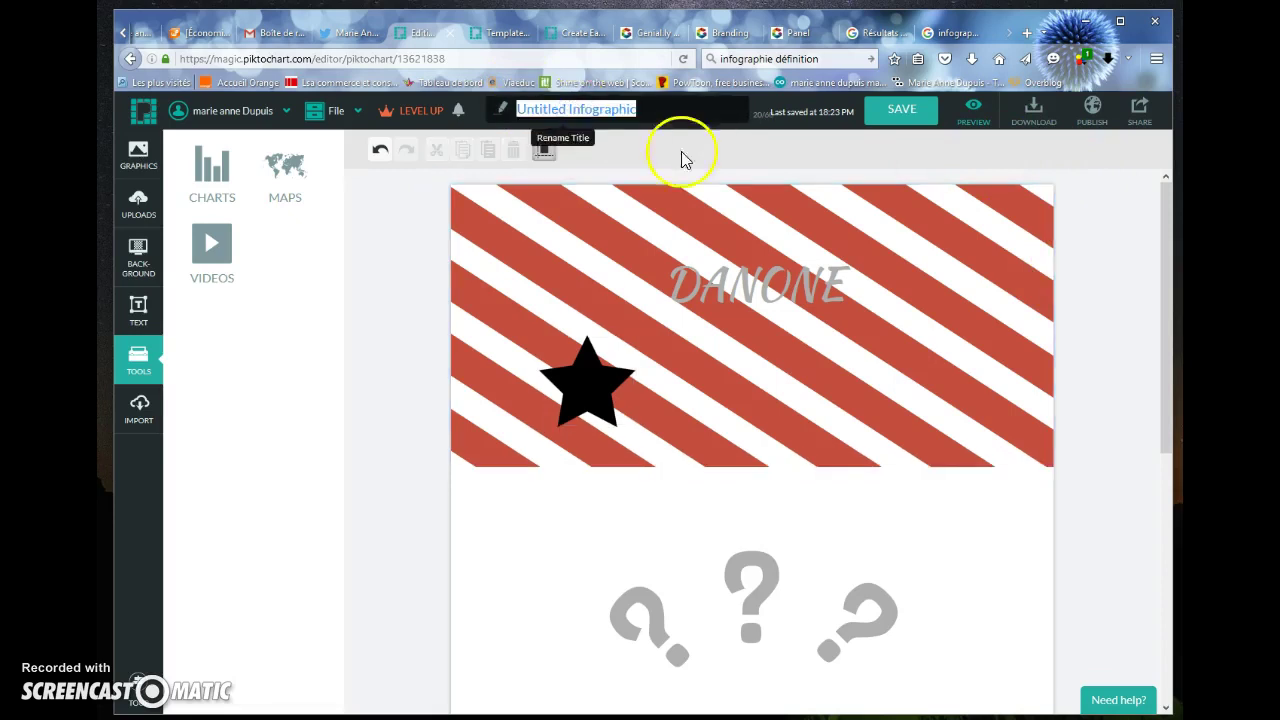
pyautogui.write('Danone')
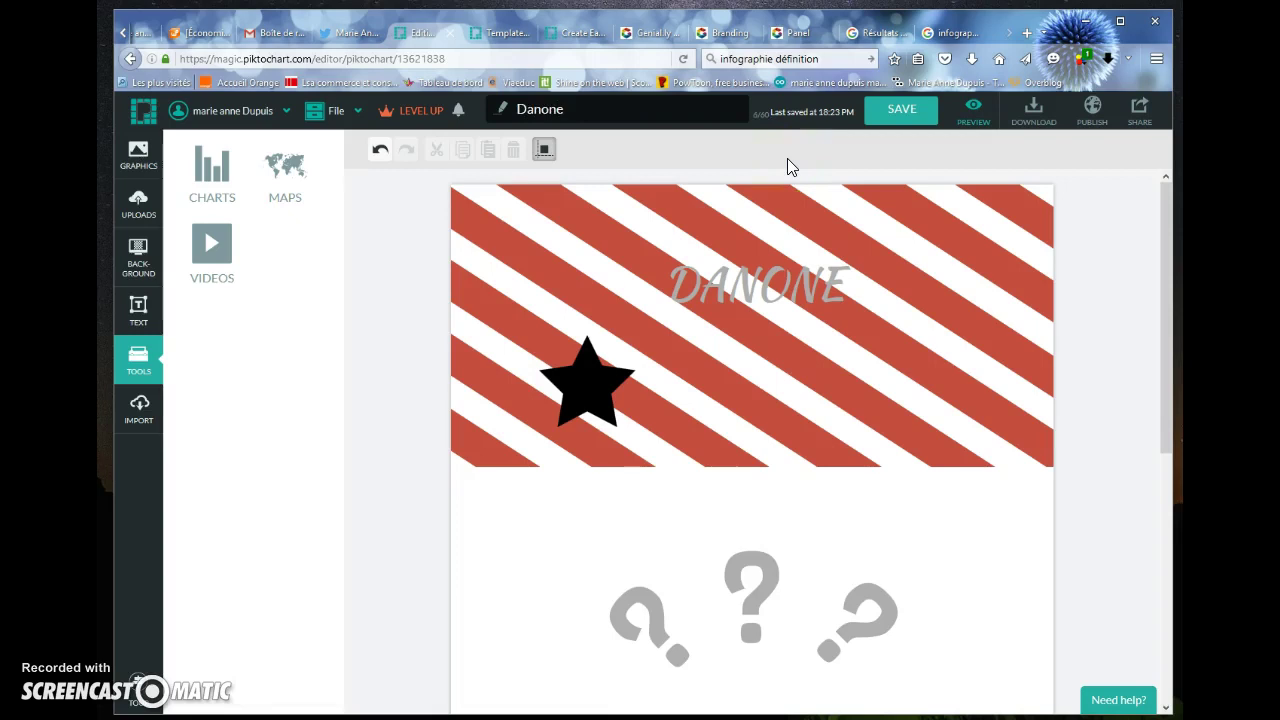
# Check the download function and display the social media, email and export options for sharing the infographic
pyautogui.click(1040, 115)
pyautogui.click(1040, 118)
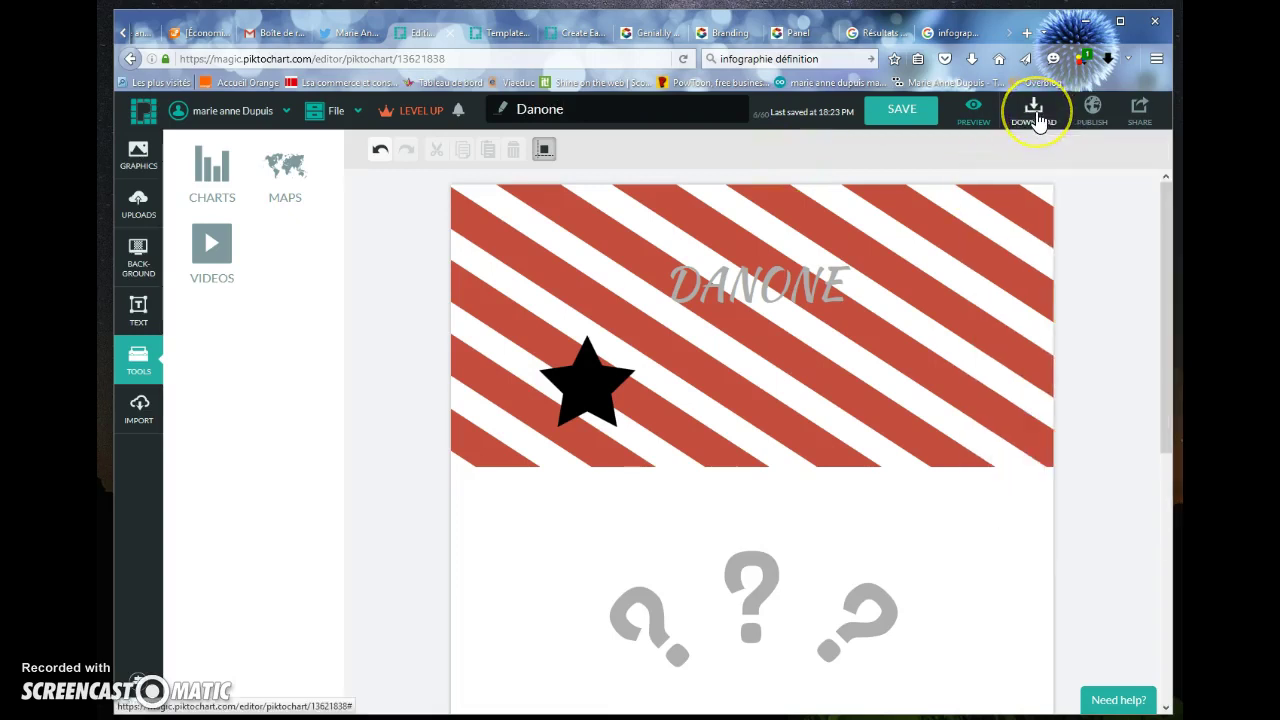
pyautogui.click(1138, 112)
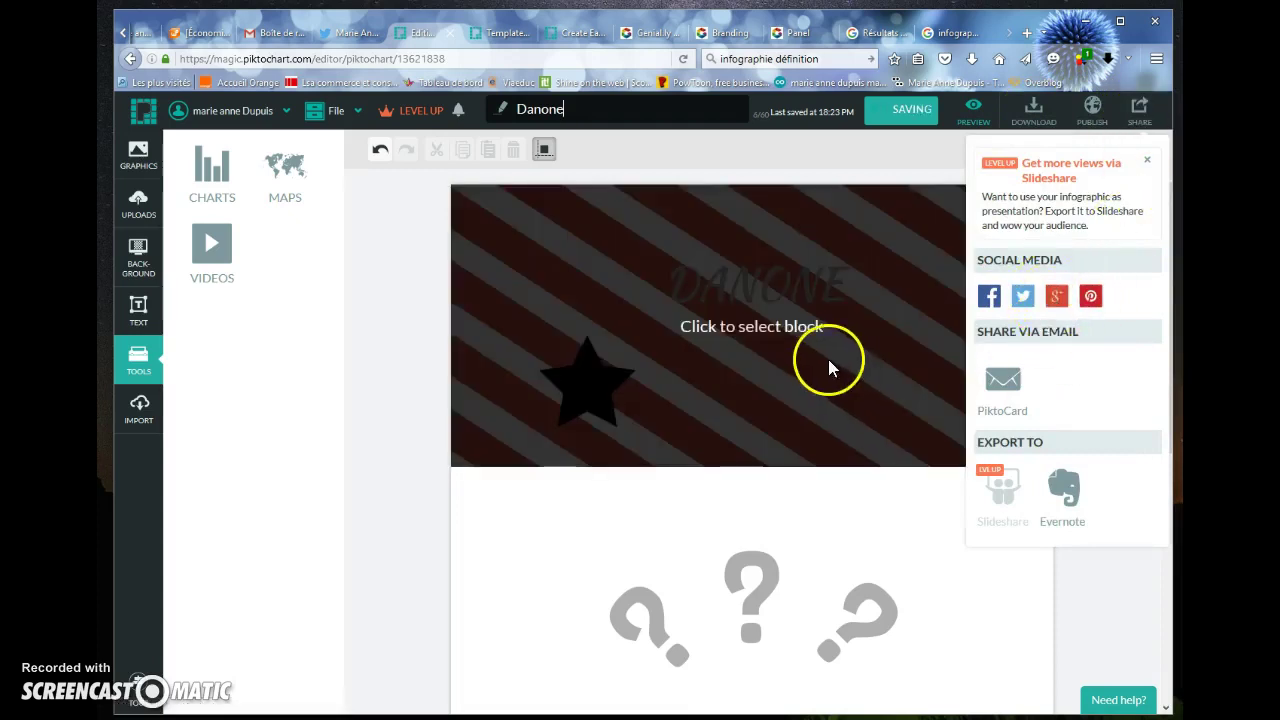